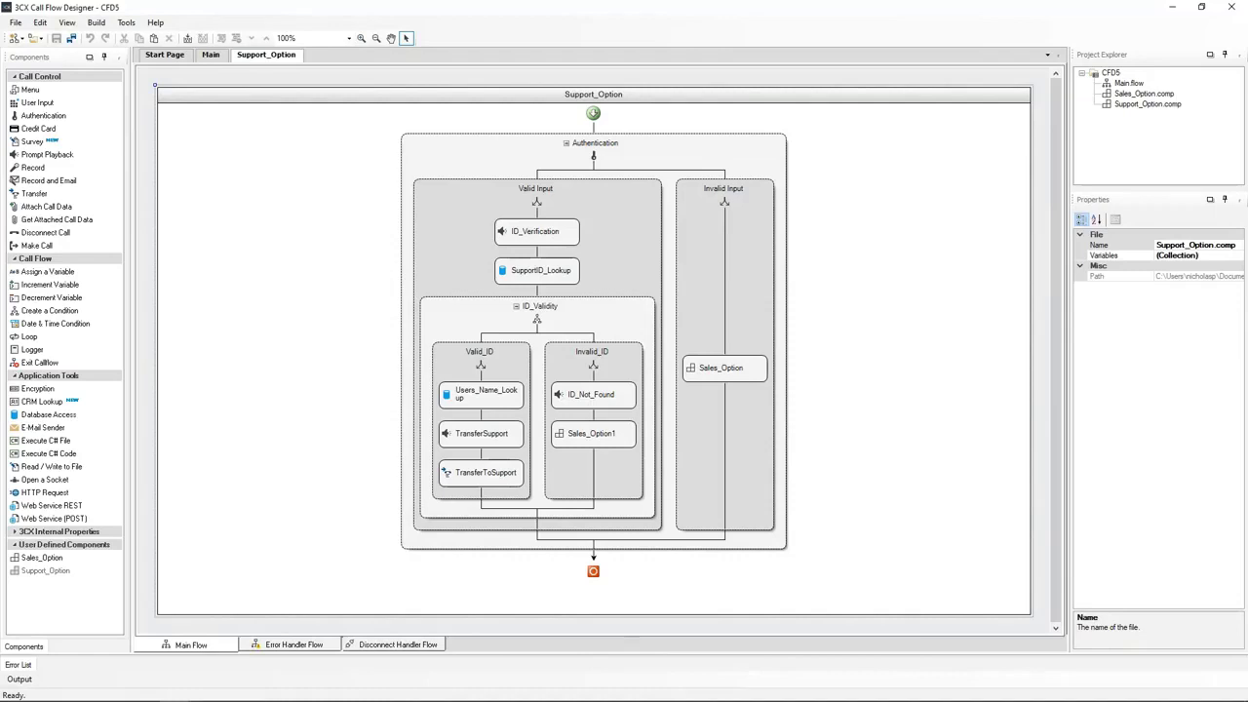
Step: Create a new component in the CFD5 project and name it Read_Digits
right_click(1112, 73)
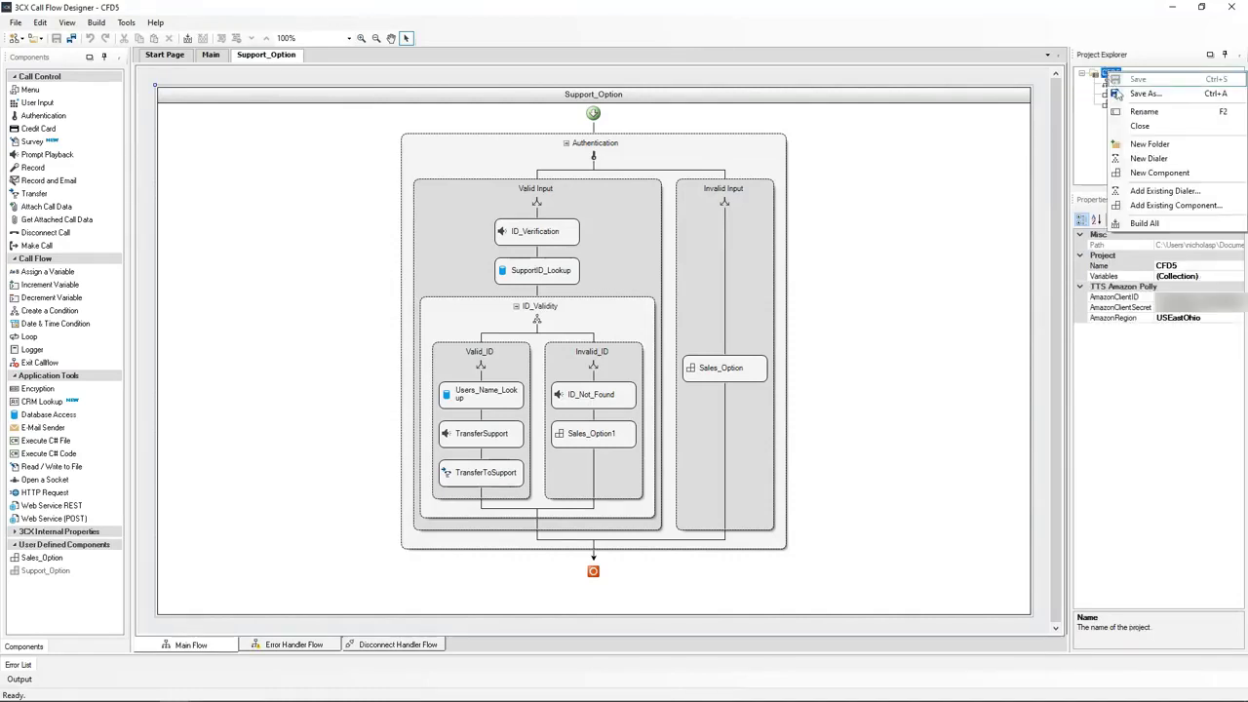
left_click(1135, 173)
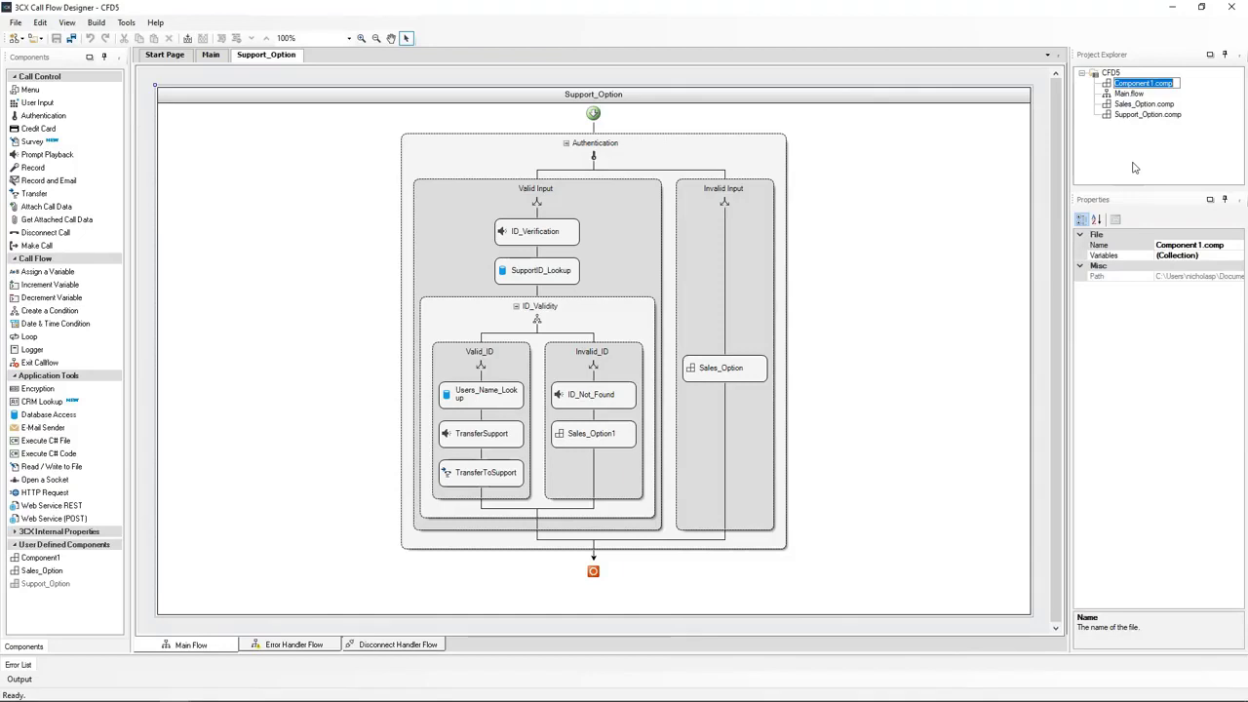
type("Read_Digits")
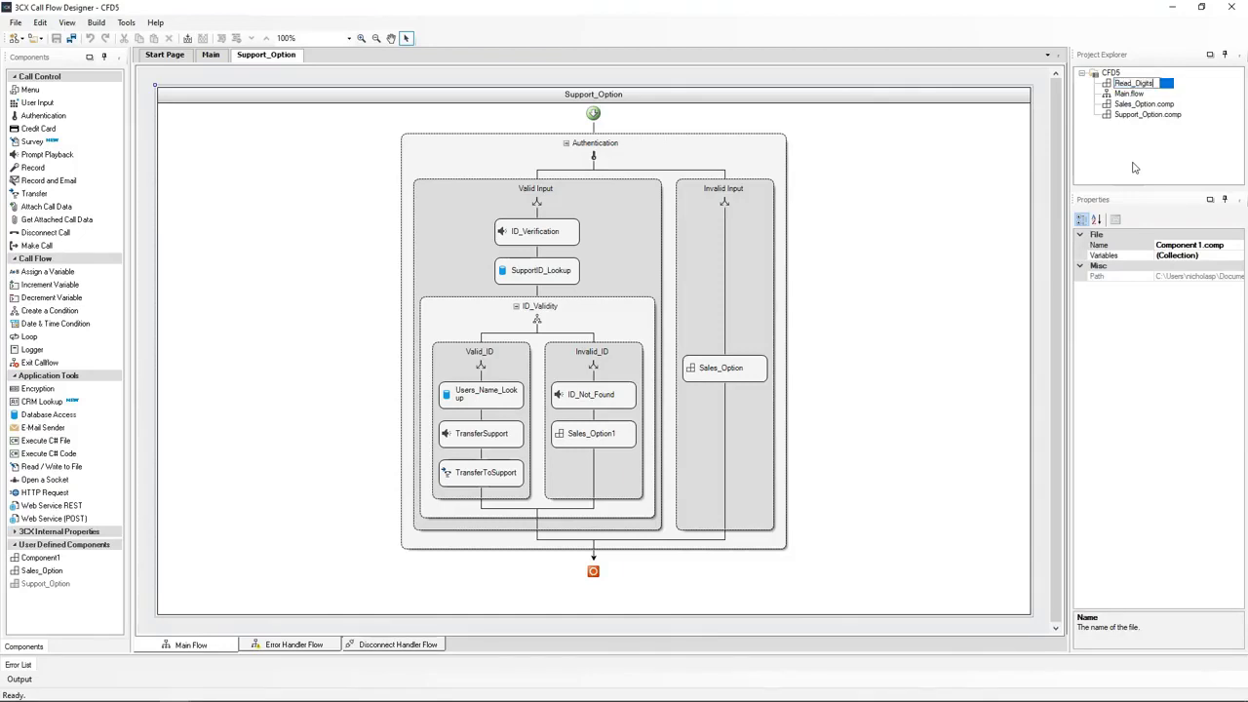
key("Return")
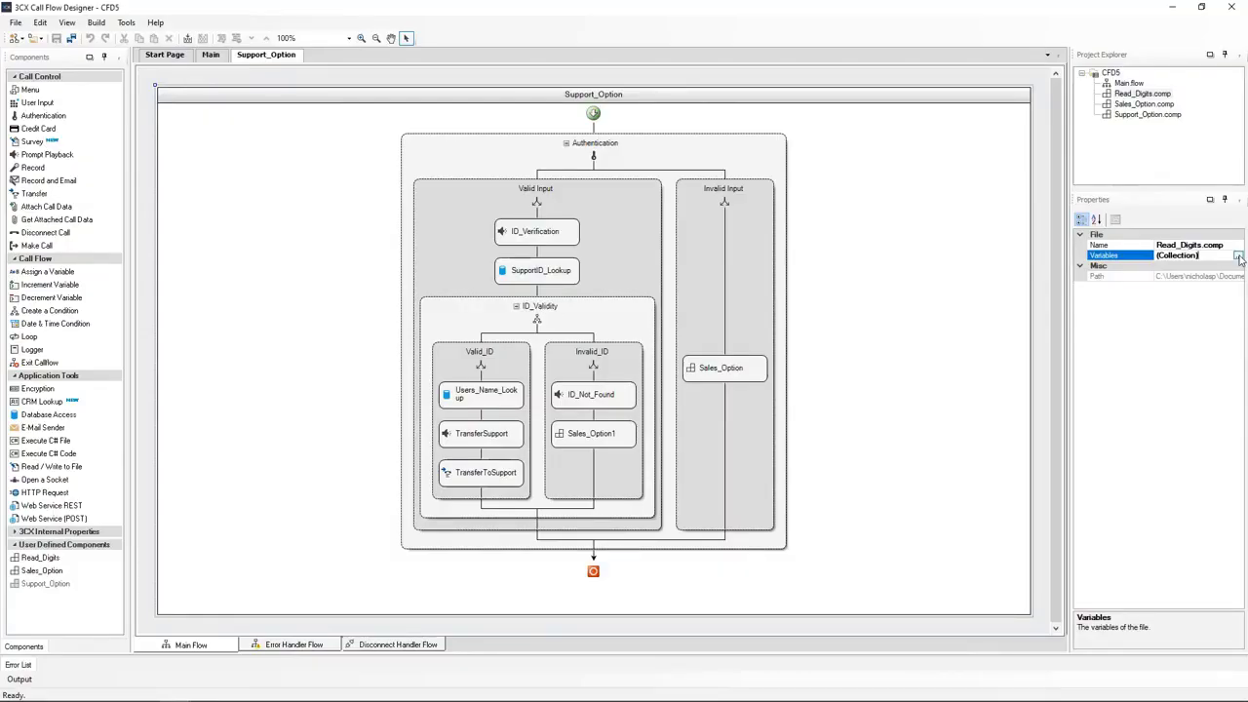
Step: Add a variable named Index to the Read_Digits component with initial value 0 and Private scope
left_click(1235, 256)
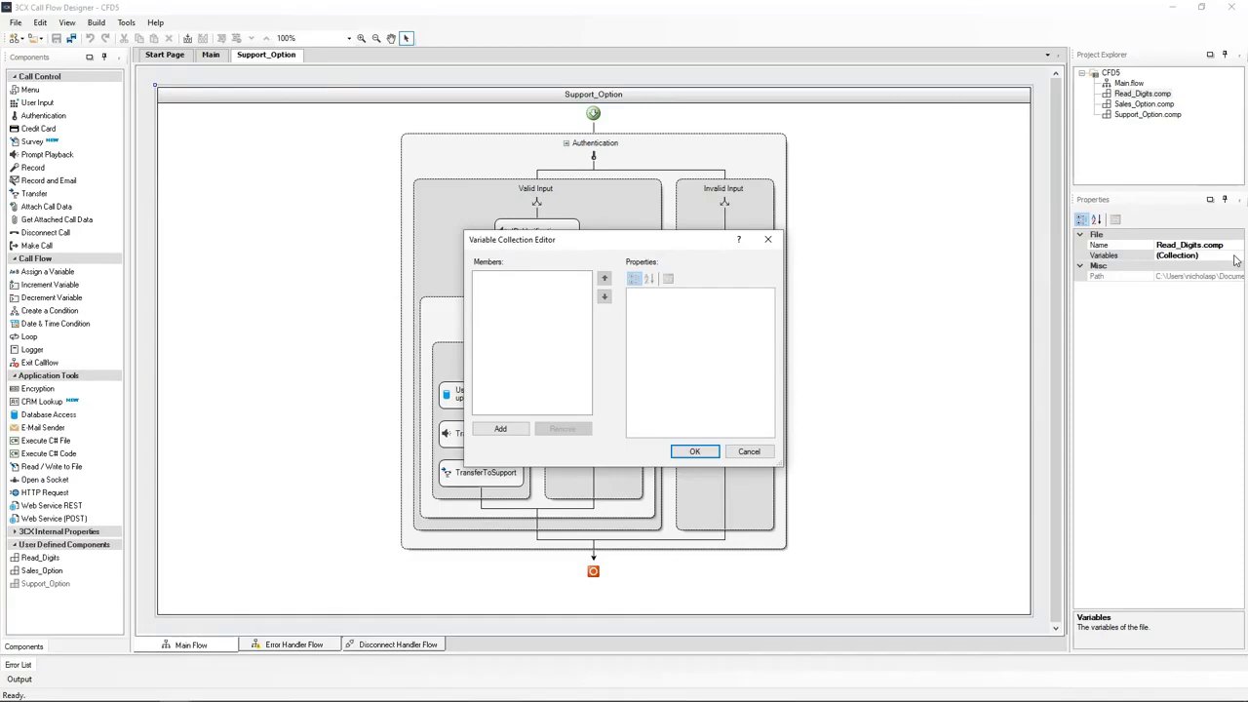
left_click(512, 430)
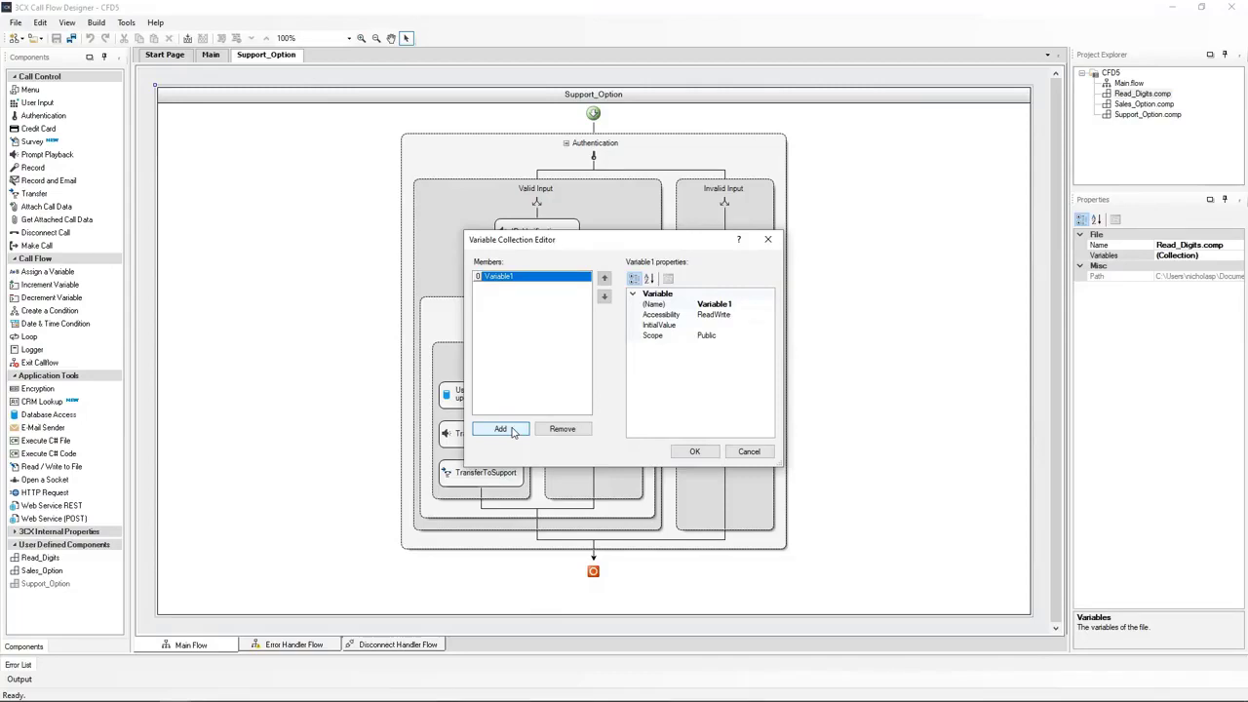
left_click(719, 303)
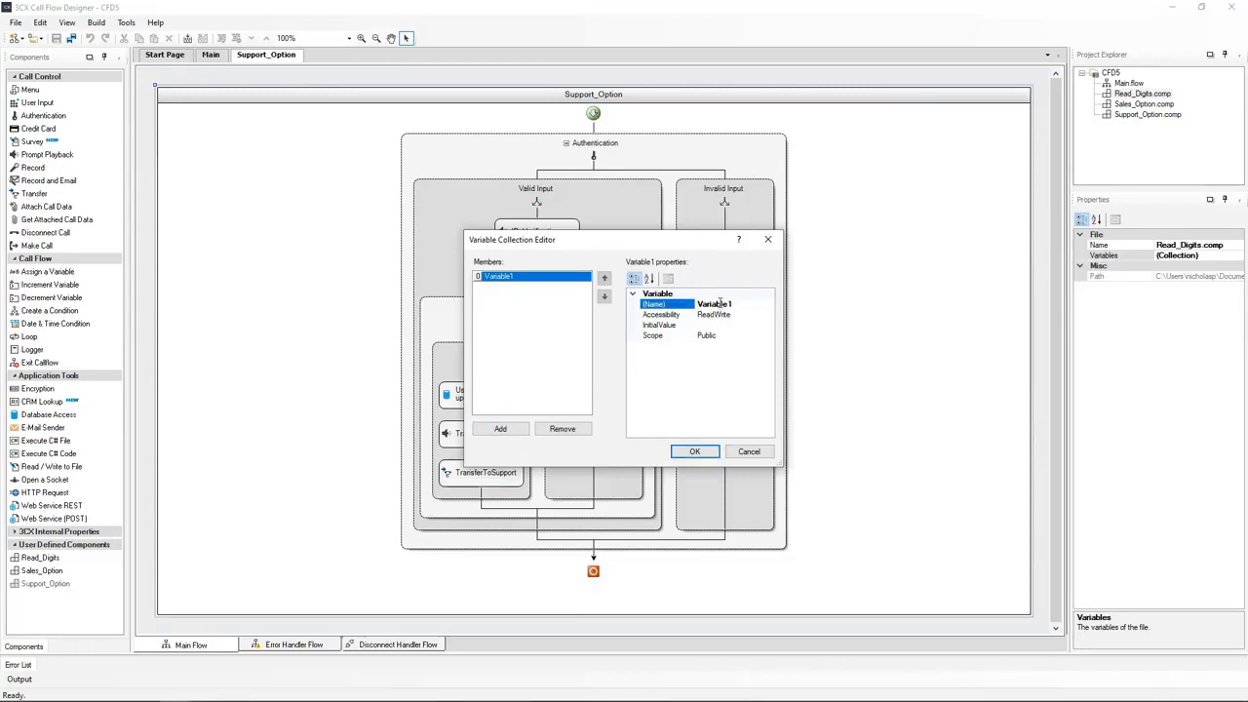
double_click(719, 302)
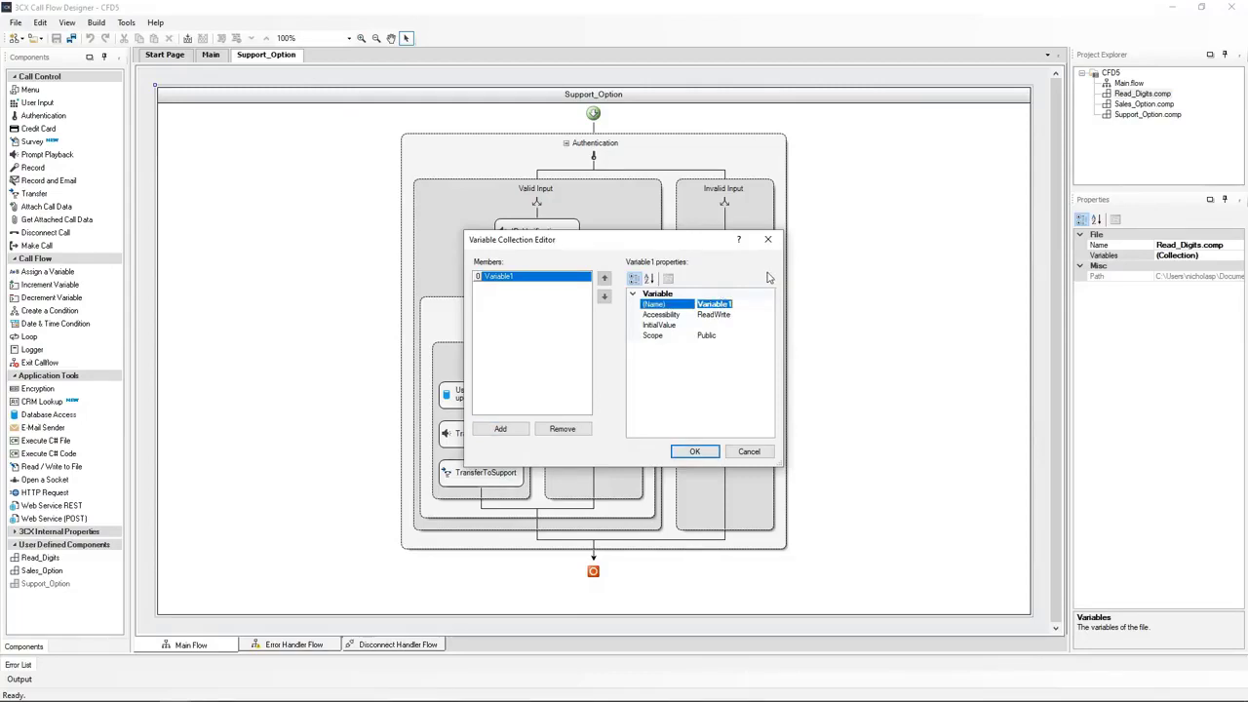
type("Index")
left_click(741, 325)
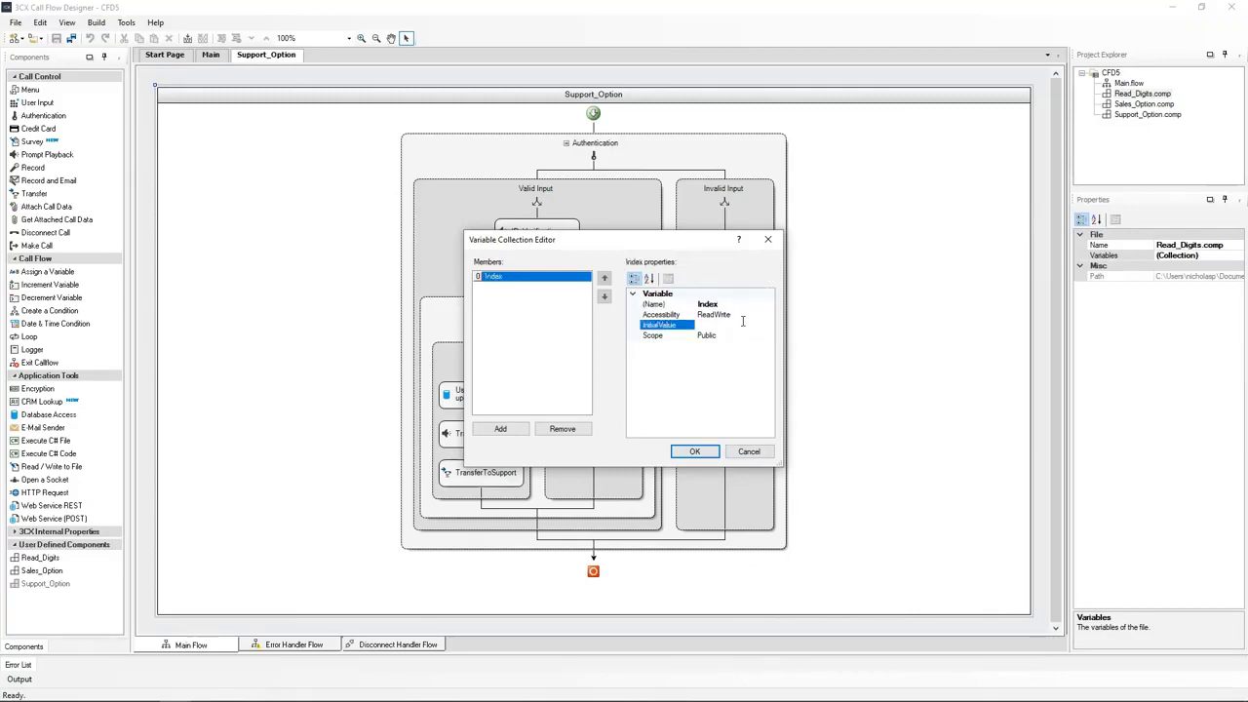
type("0")
left_click(768, 336)
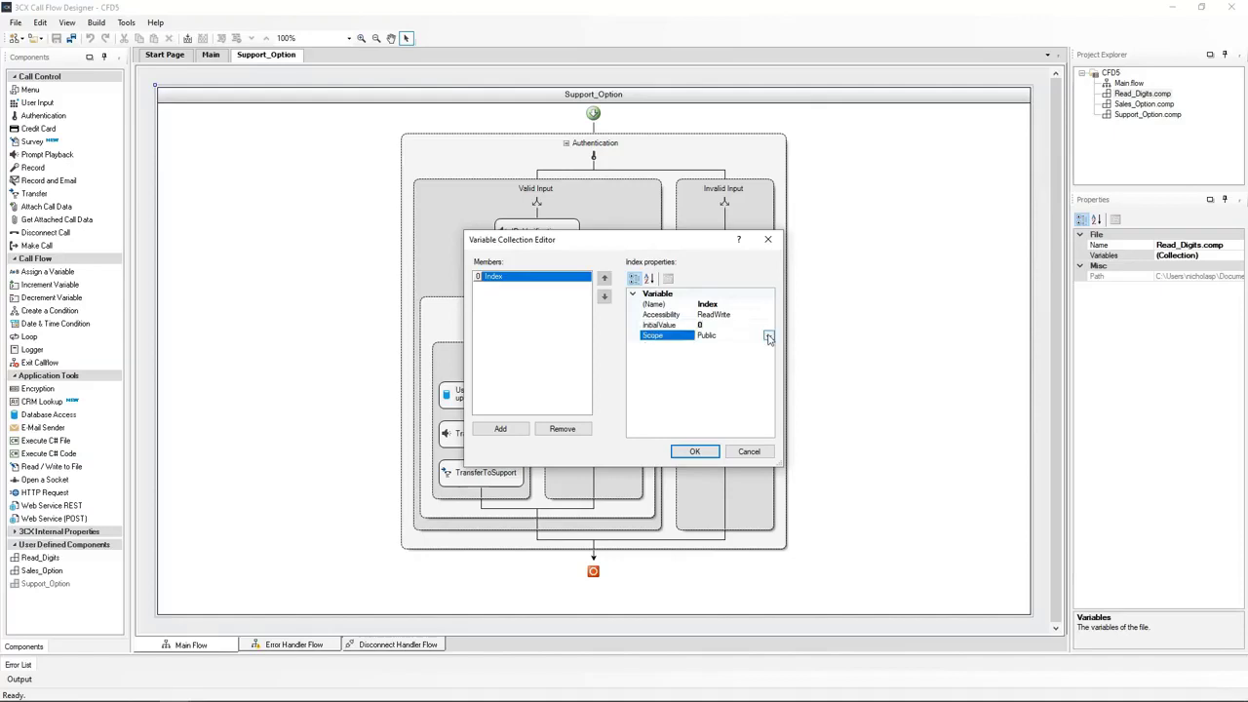
left_click(768, 336)
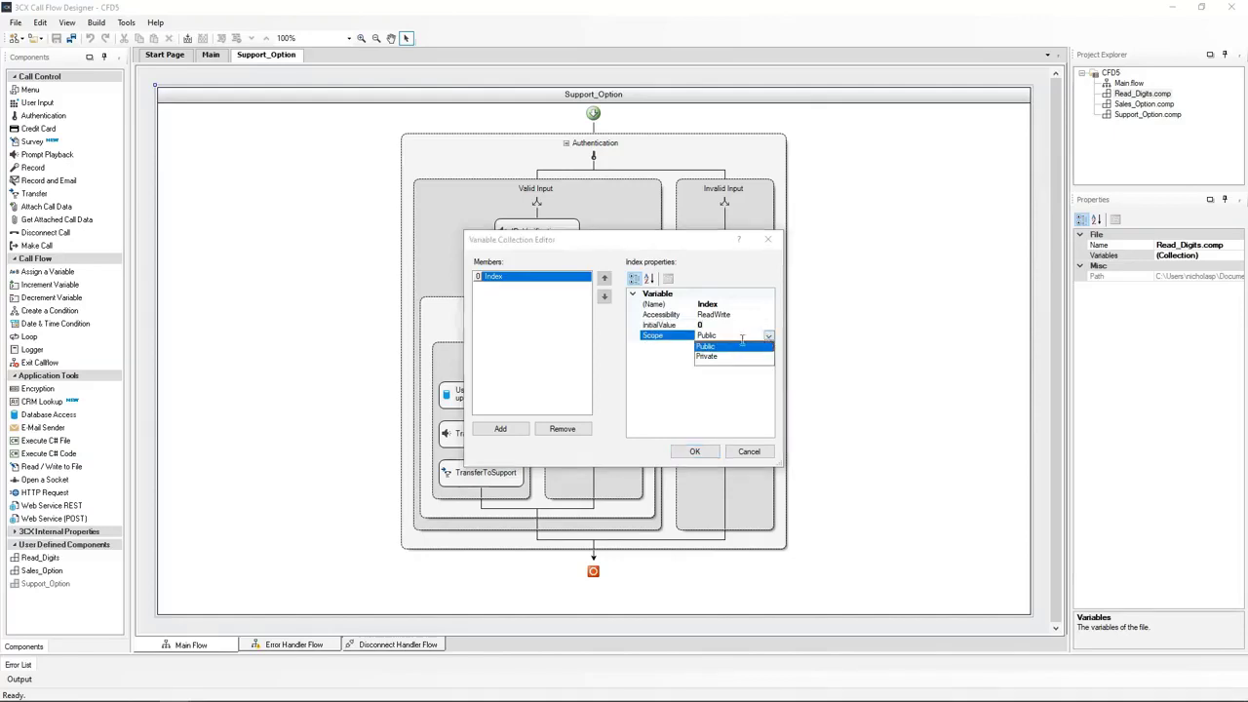
left_click(715, 354)
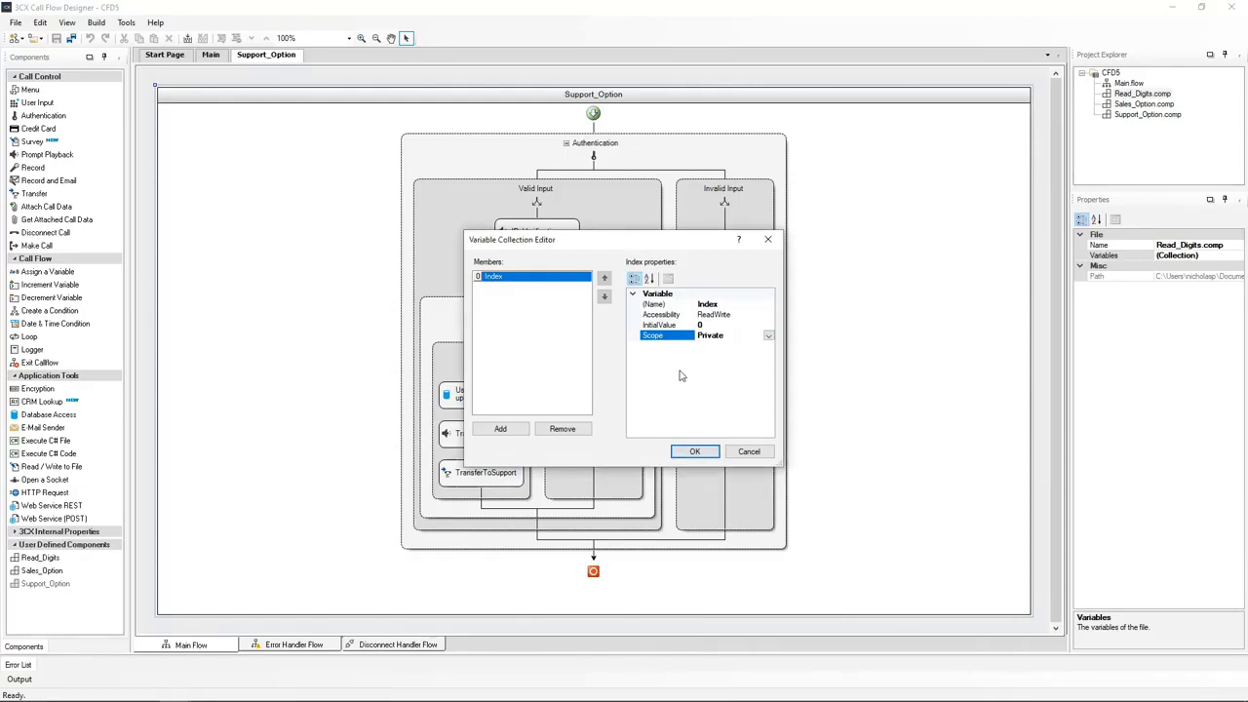
Step: Add a second variable named Length with Private scope to the Read_Digits component
left_click(500, 429)
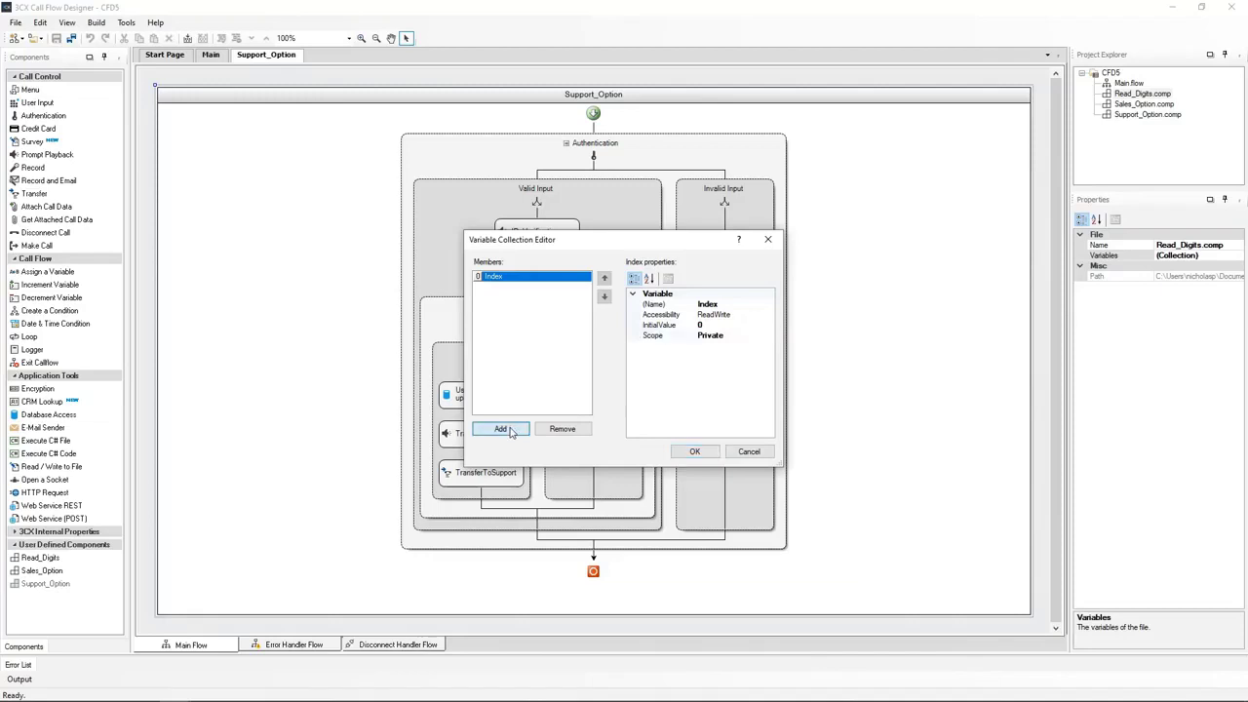
left_click(697, 303)
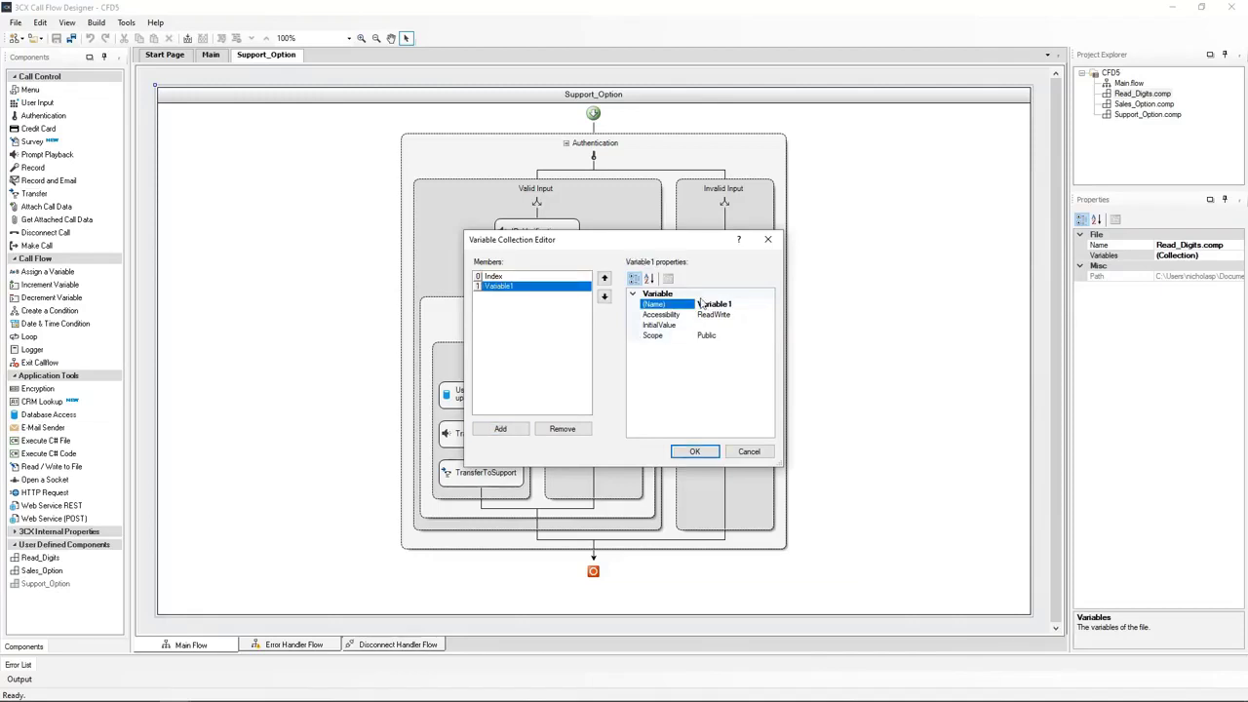
double_click(712, 304)
type("Length")
left_click(770, 337)
left_click(768, 335)
left_click(722, 358)
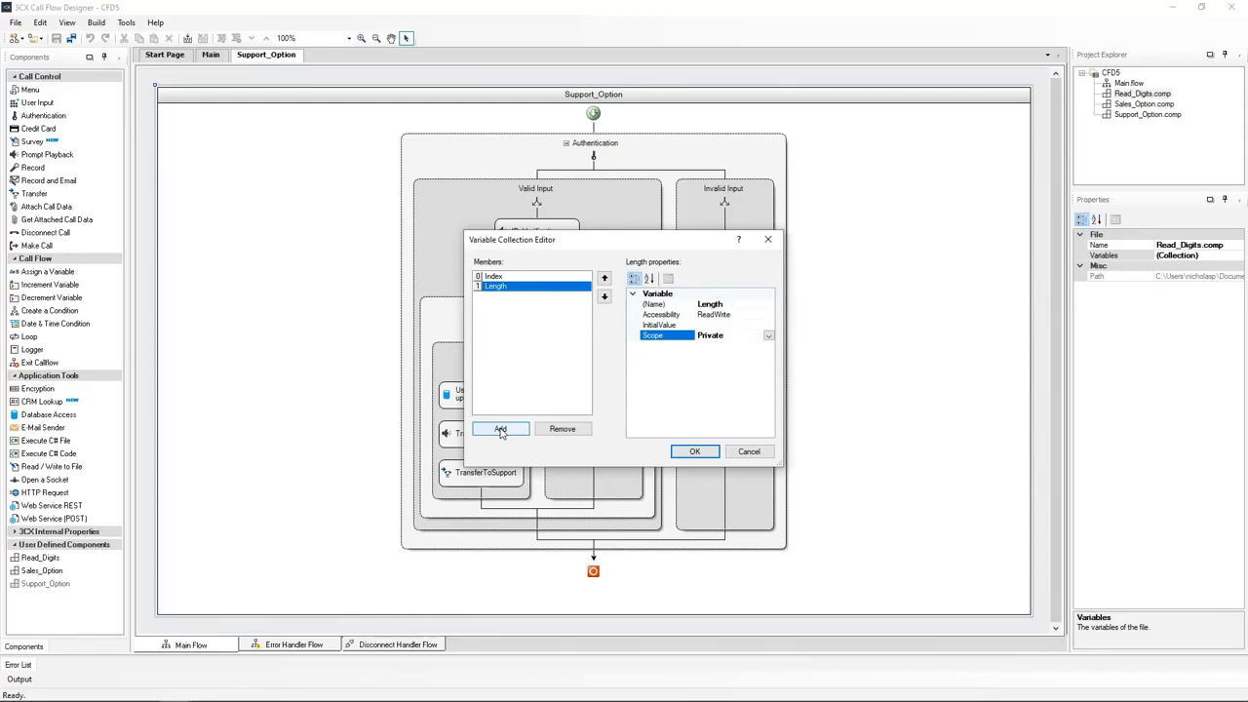
Step: Add a third variable named Digits and save the Read_Digits variable collection
left_click(500, 429)
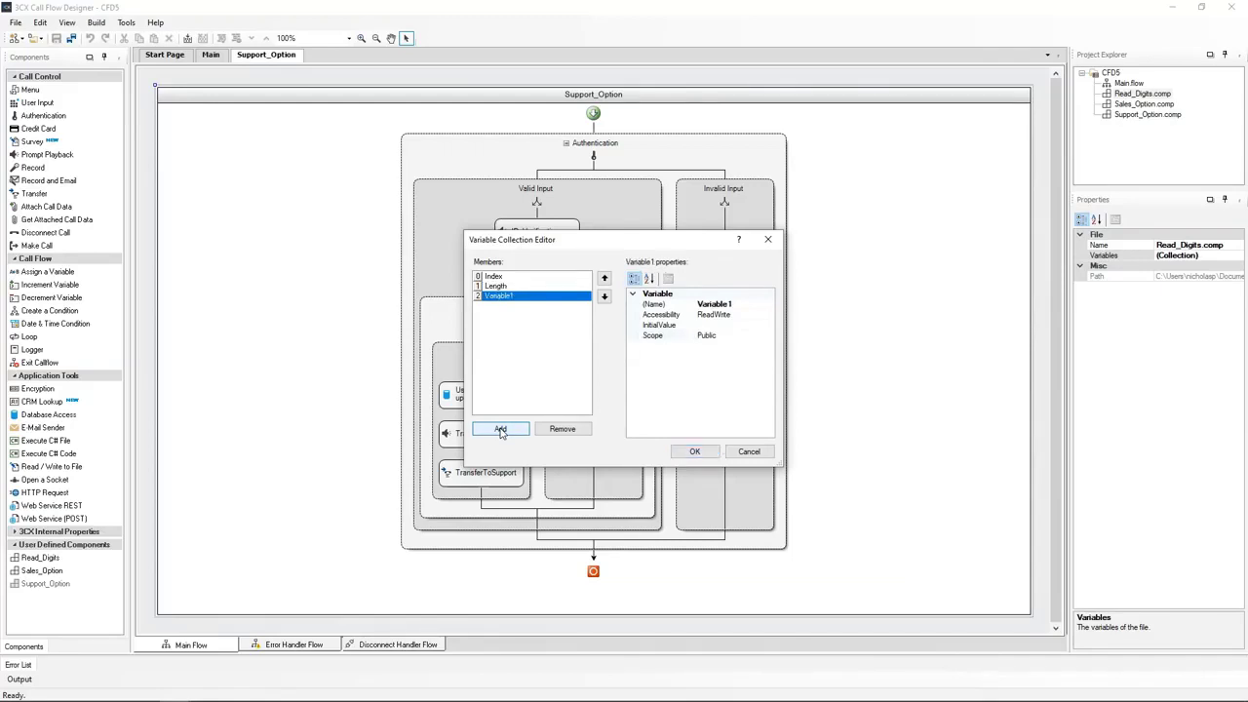
left_click(729, 305)
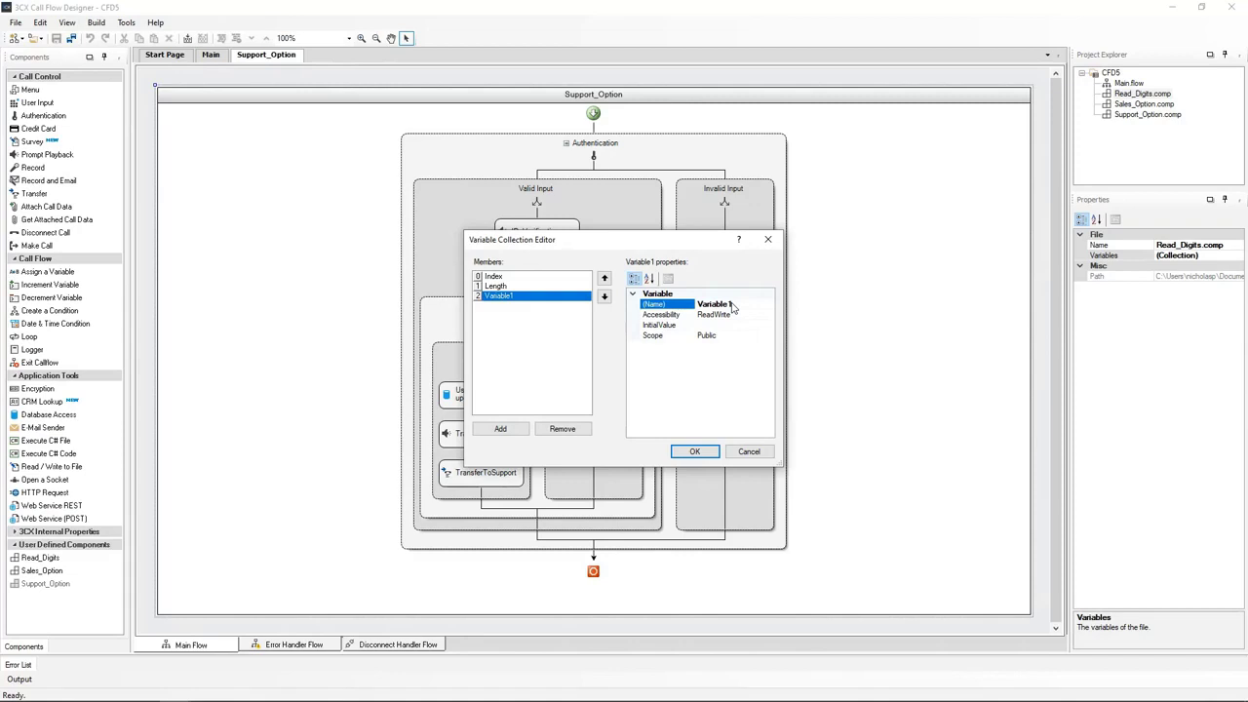
left_click(722, 301)
type("Digits")
left_click(691, 454)
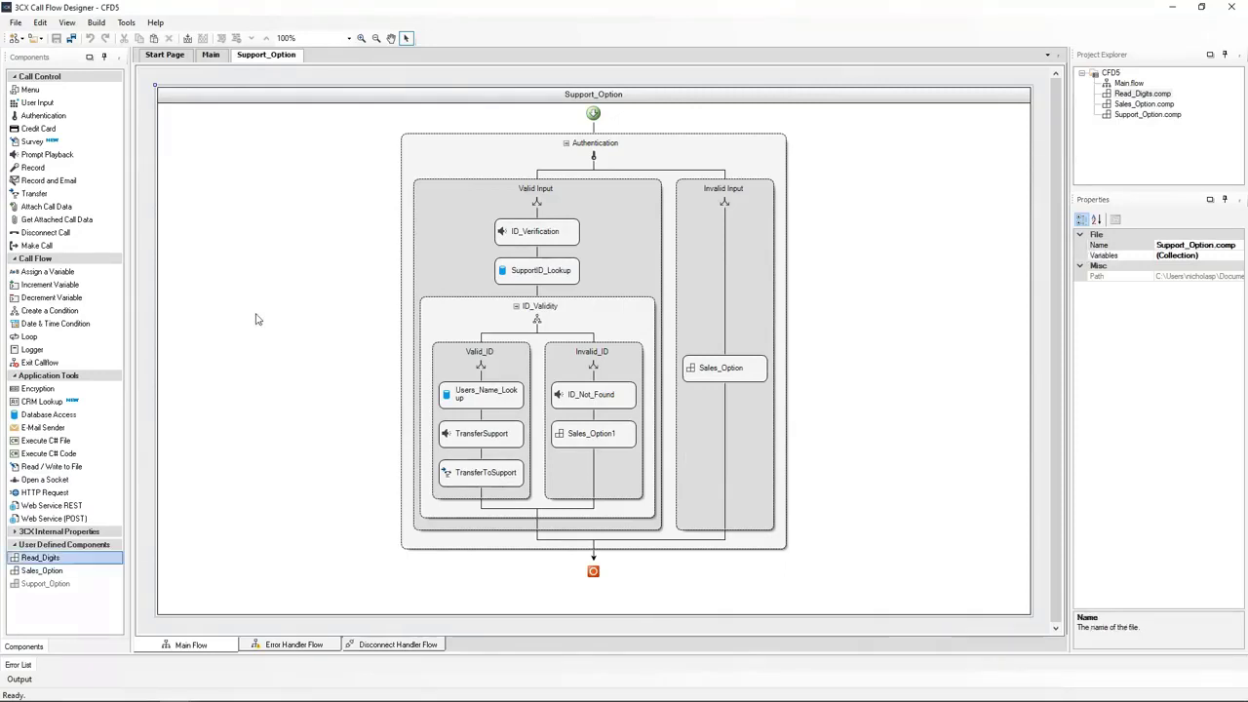
Step: Move the ID_Verification prompt playback from the Support_Option flow into the Read_Digits component's flow
left_click(526, 233)
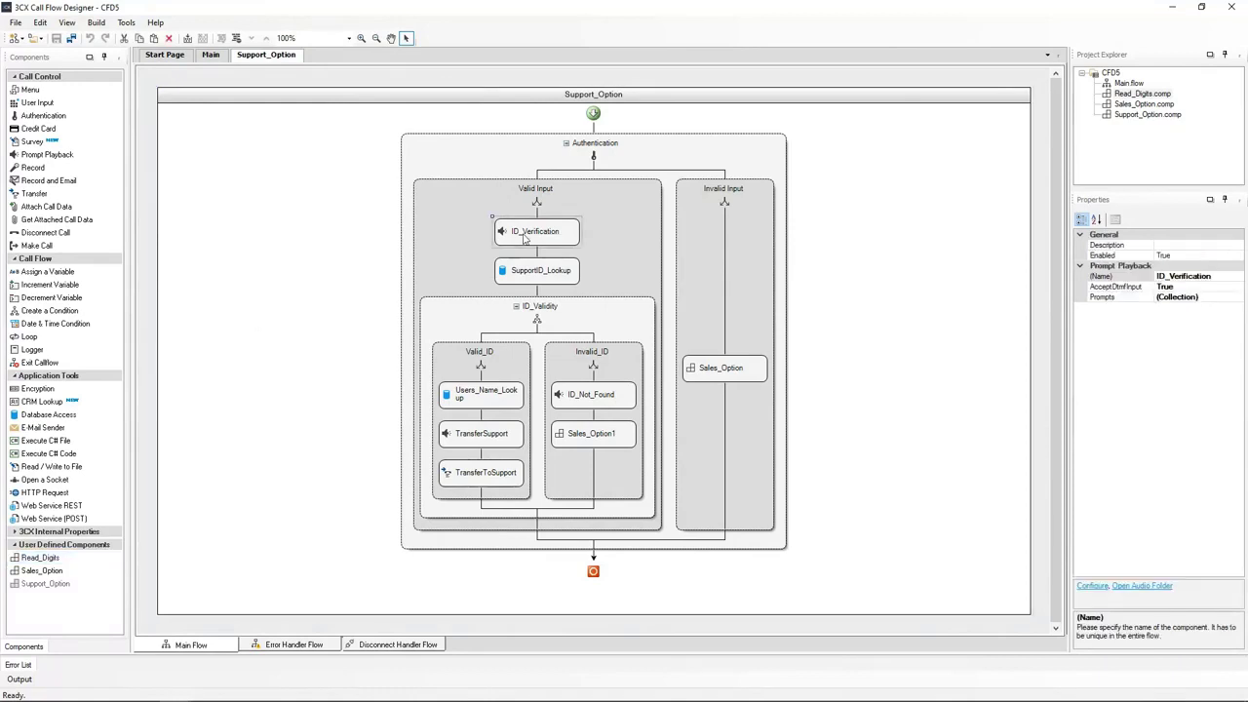
key("Delete")
double_click(1142, 94)
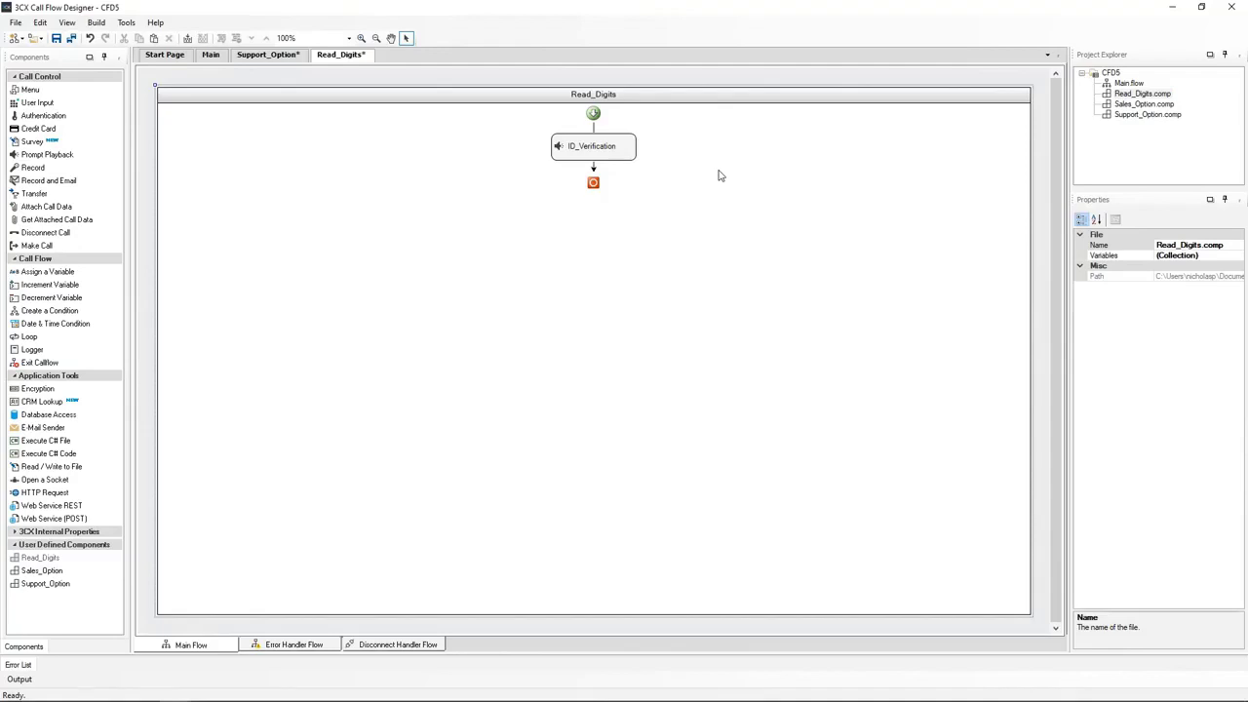
Step: Remove the Authentication ID text-to-speech prompt from ID_Verification, keeping only the "The Support ID you have entered is" prompt
double_click(590, 148)
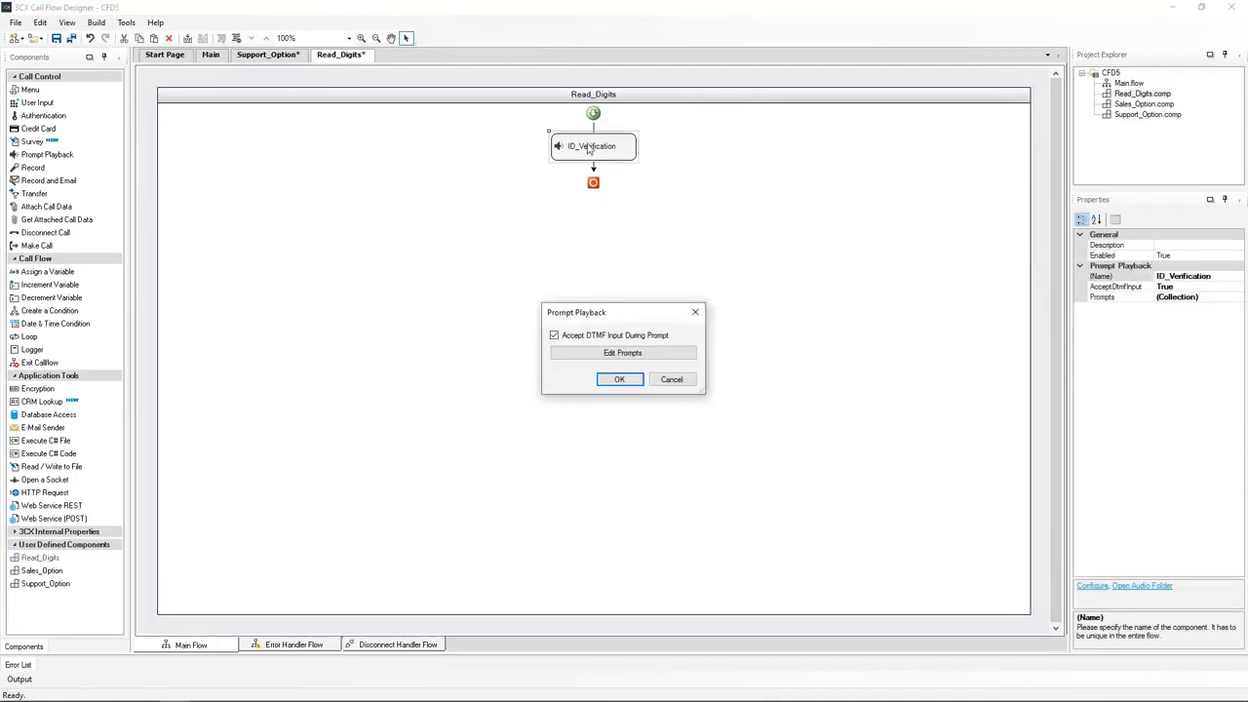
left_click(612, 353)
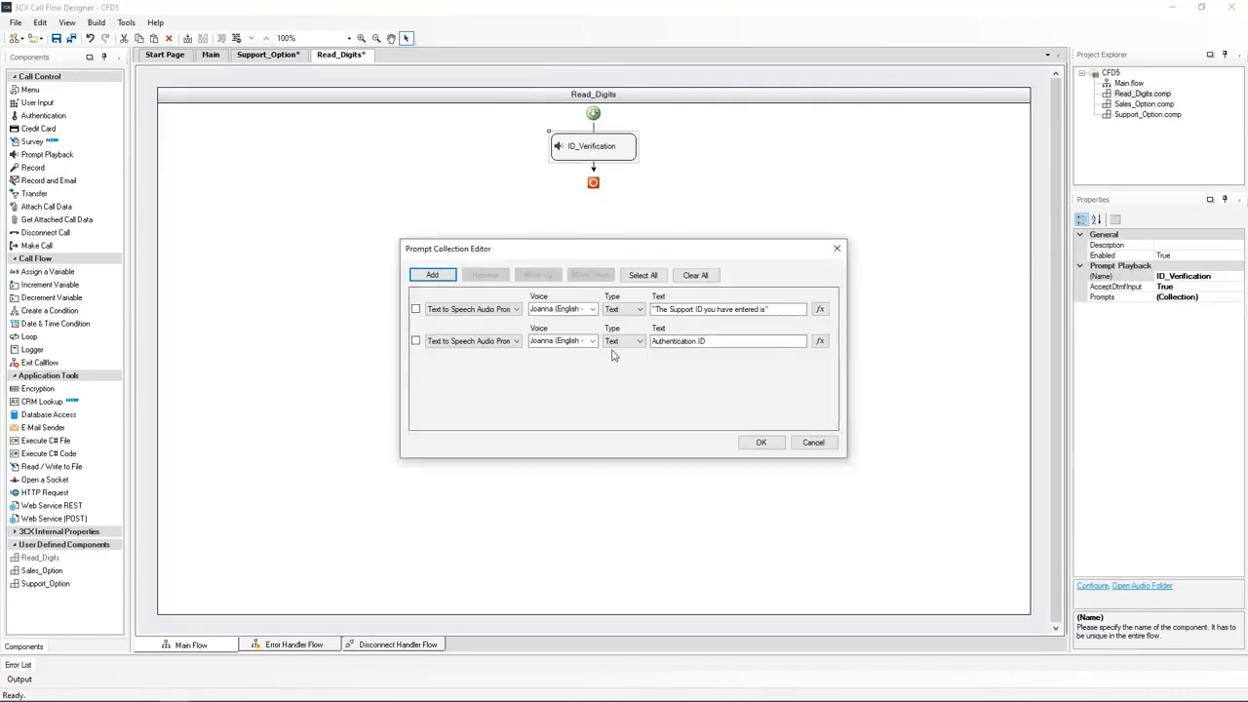
left_click(415, 340)
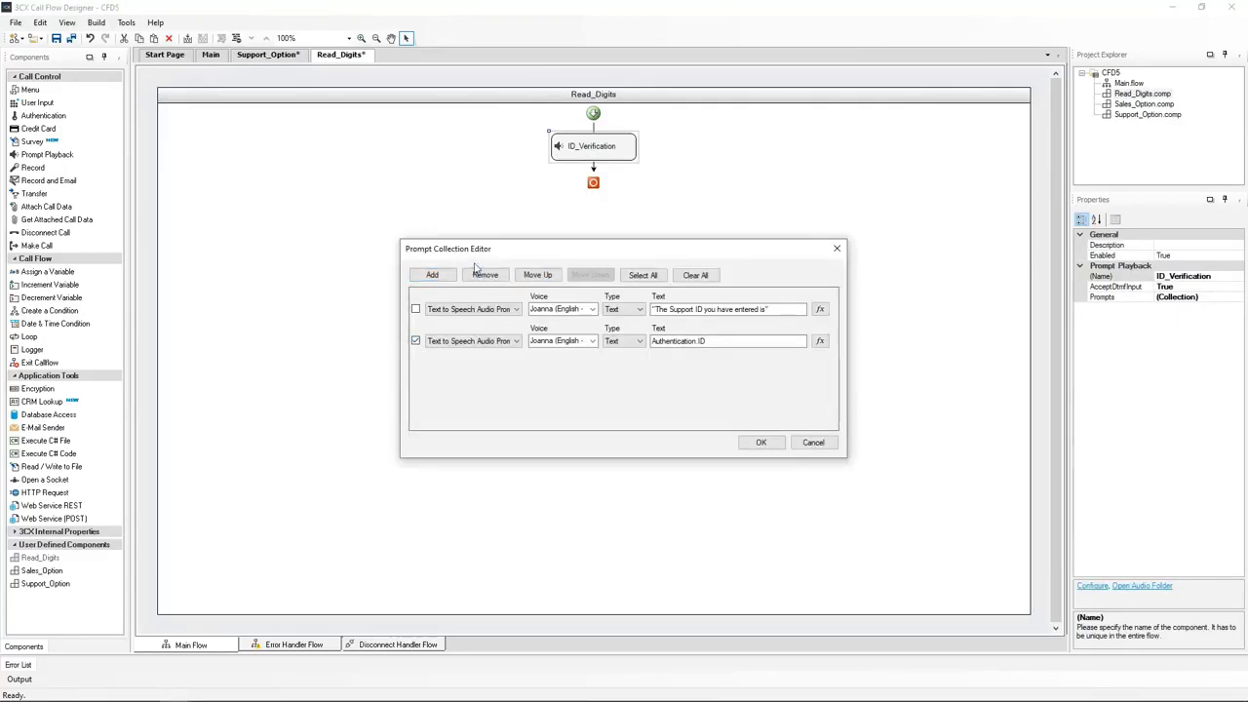
left_click(484, 275)
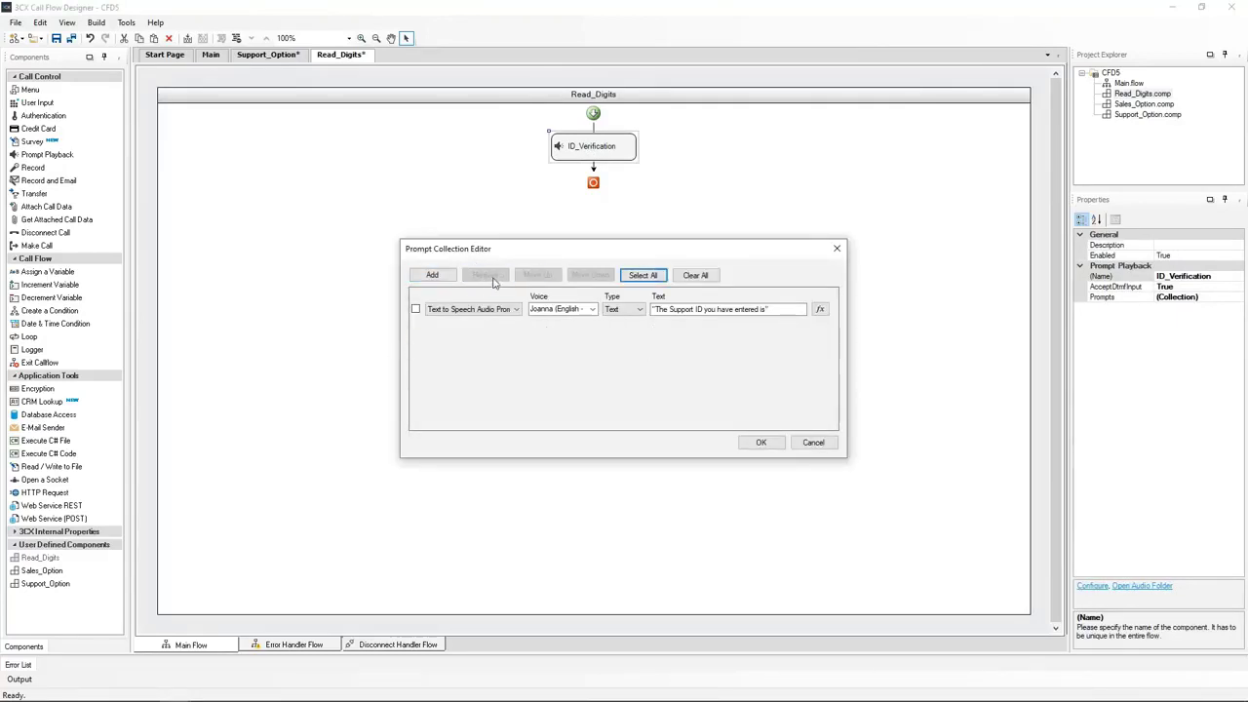
left_click(763, 443)
left_click(622, 380)
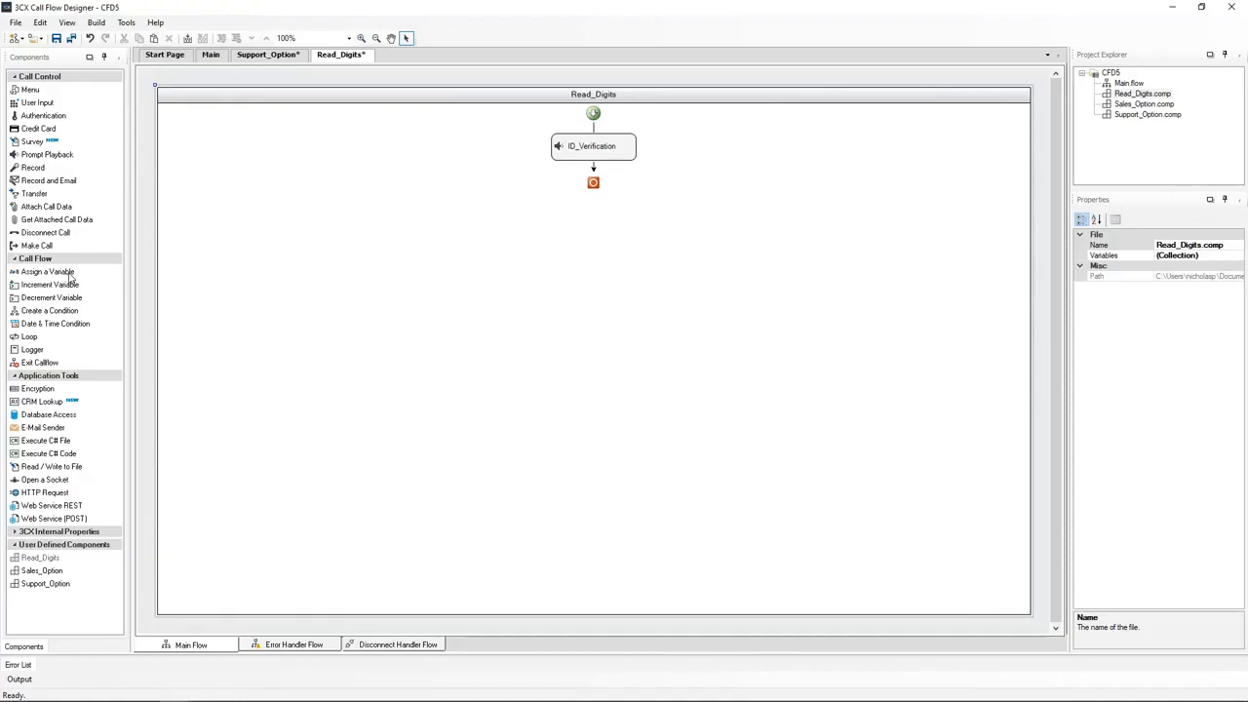
Step: Add an Assign a Variable component below ID_Verification and name it Digit_Length
left_click_drag(68, 276, 593, 178)
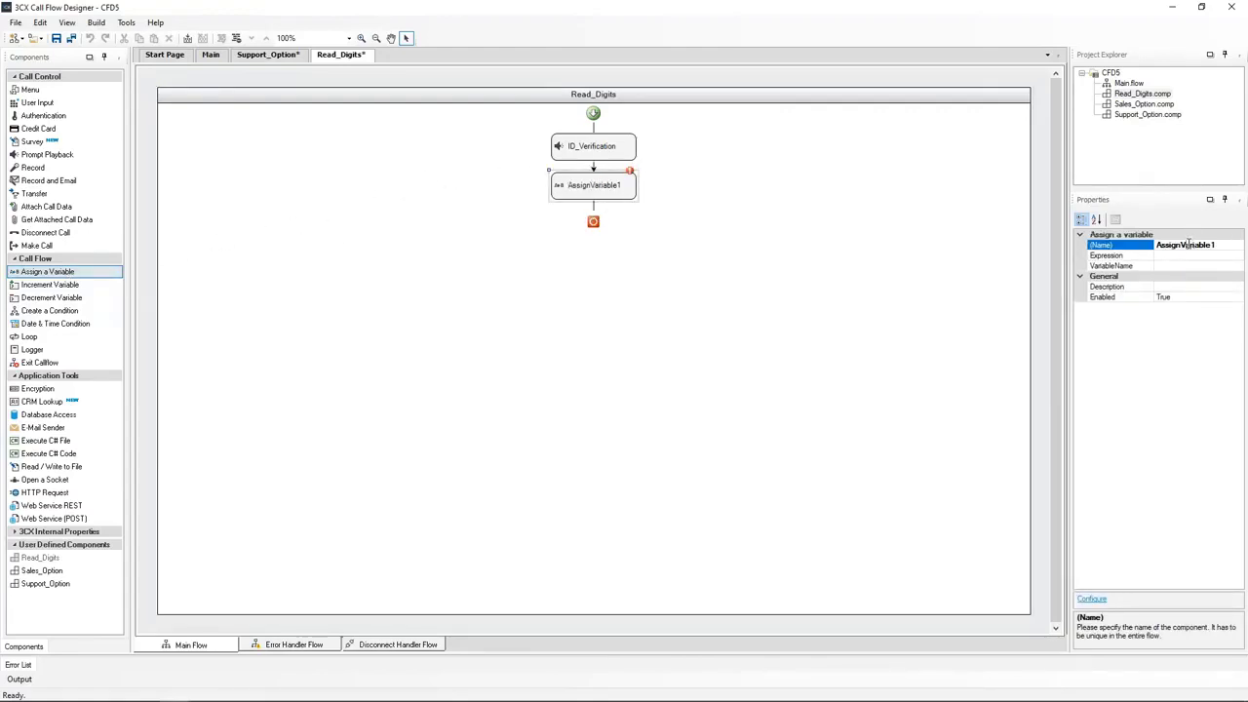
left_click(1187, 245)
type("Digit_Length")
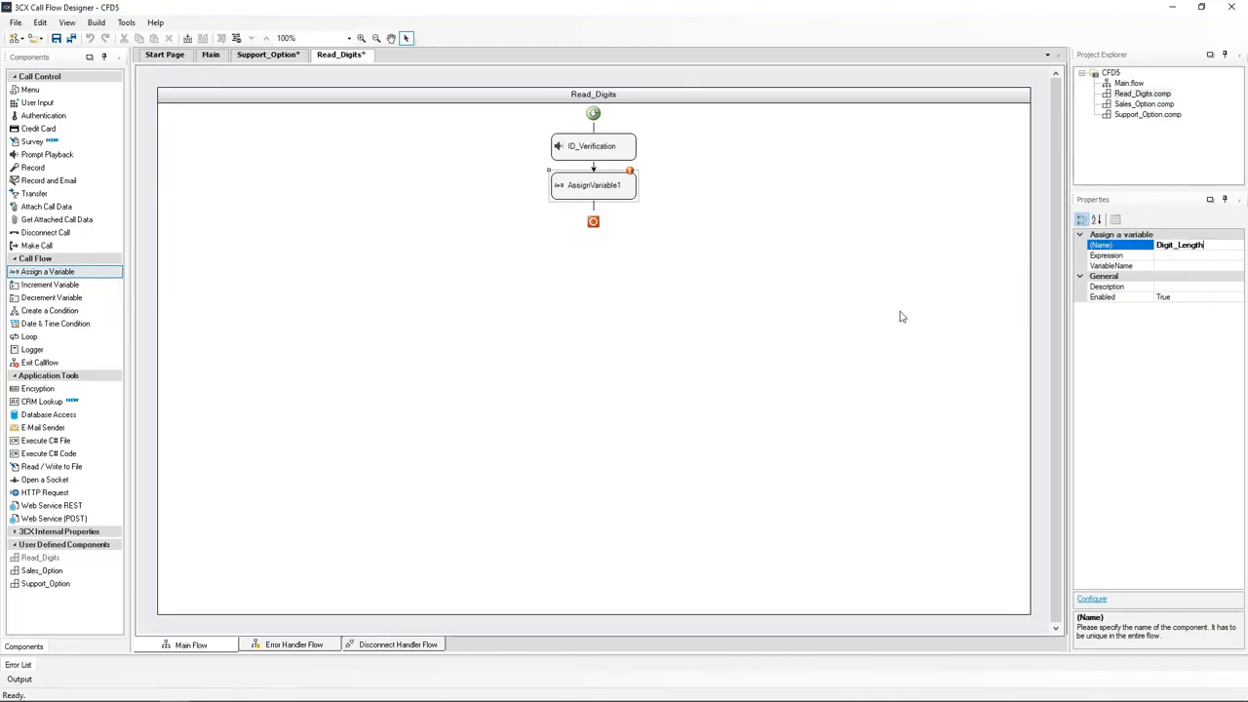
left_click(889, 316)
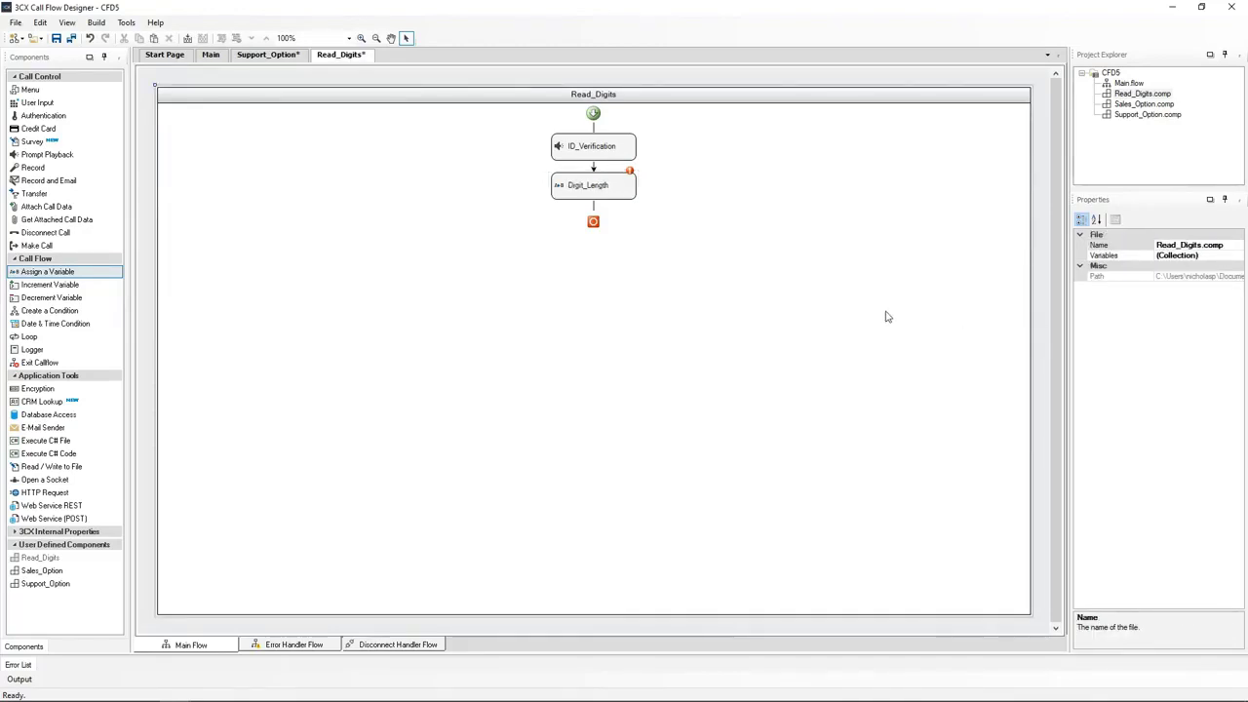
Step: Set callflow$.Length as the variable that Digit_Length assigns
left_click(596, 188)
double_click(597, 188)
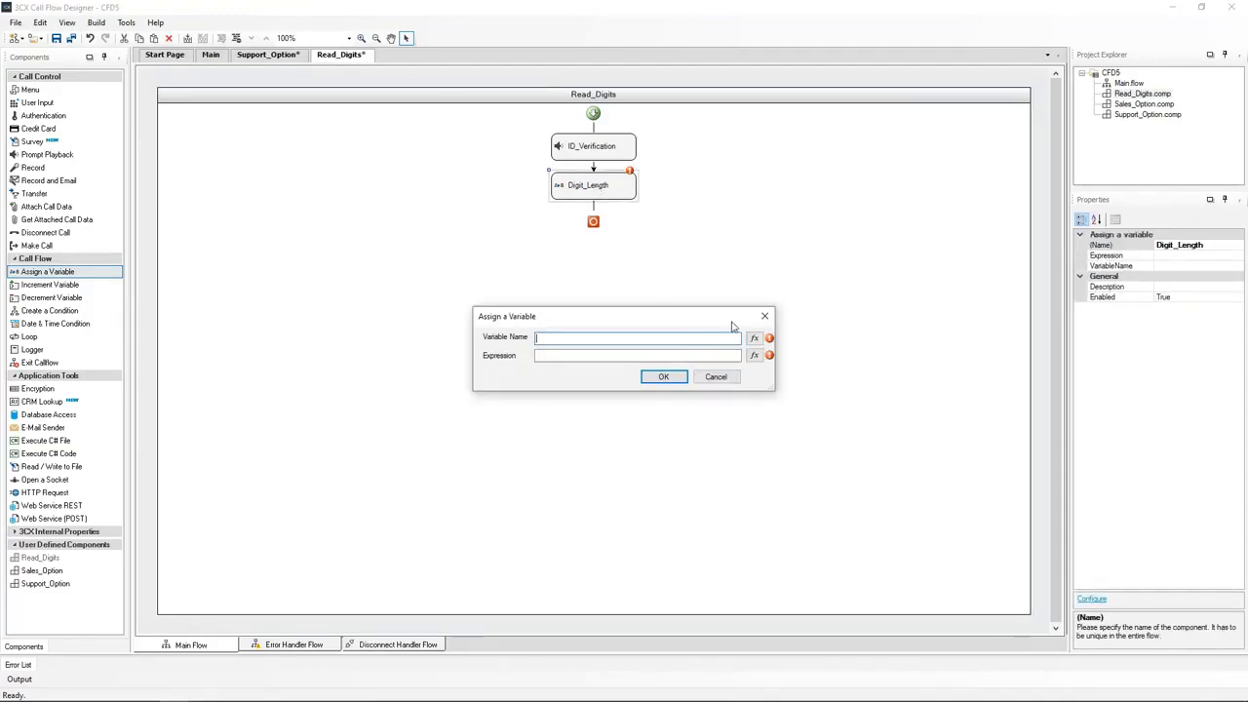
left_click(754, 341)
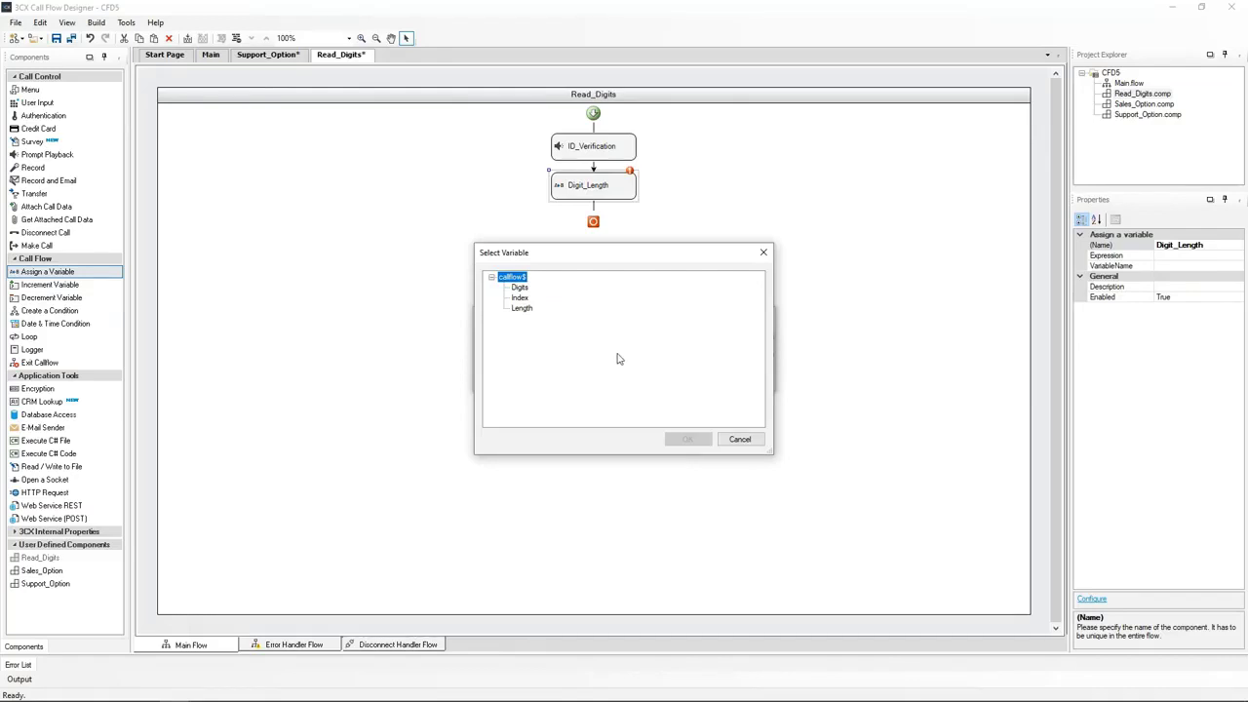
left_click(522, 309)
double_click(522, 309)
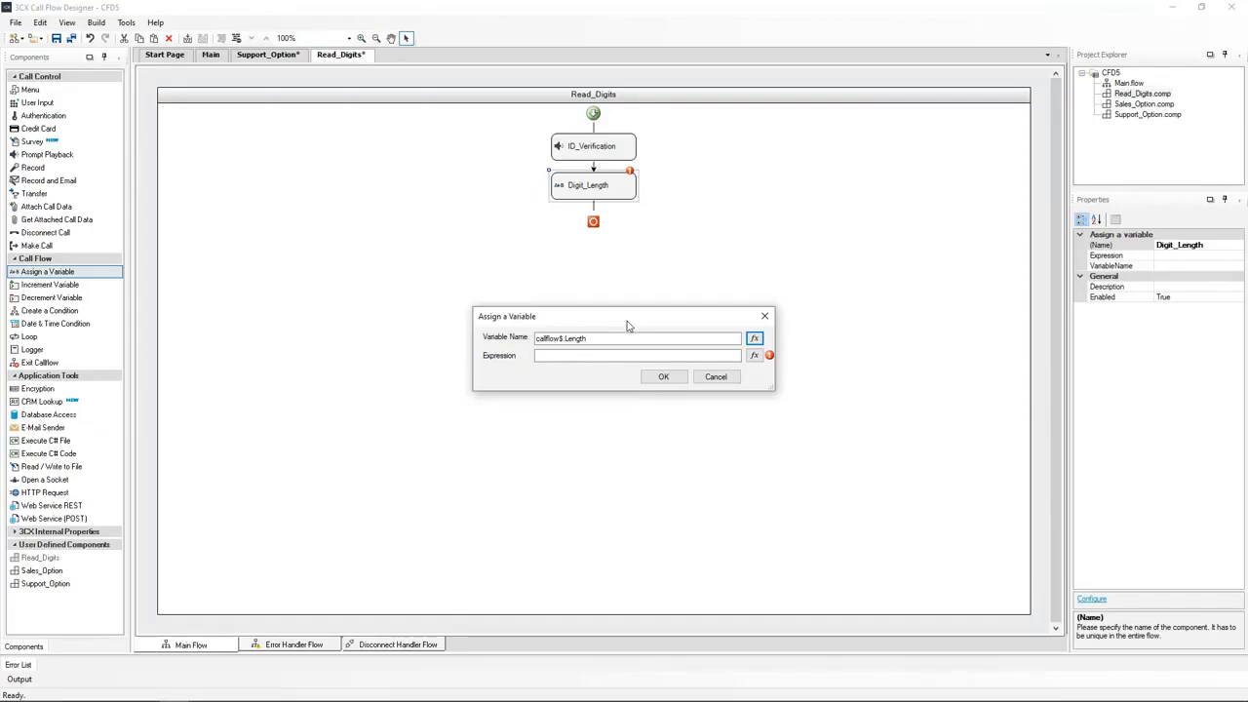
Step: Set the Digit_Length expression to LEN(callflow$.Digits) and apply the variable assignment
left_click(753, 356)
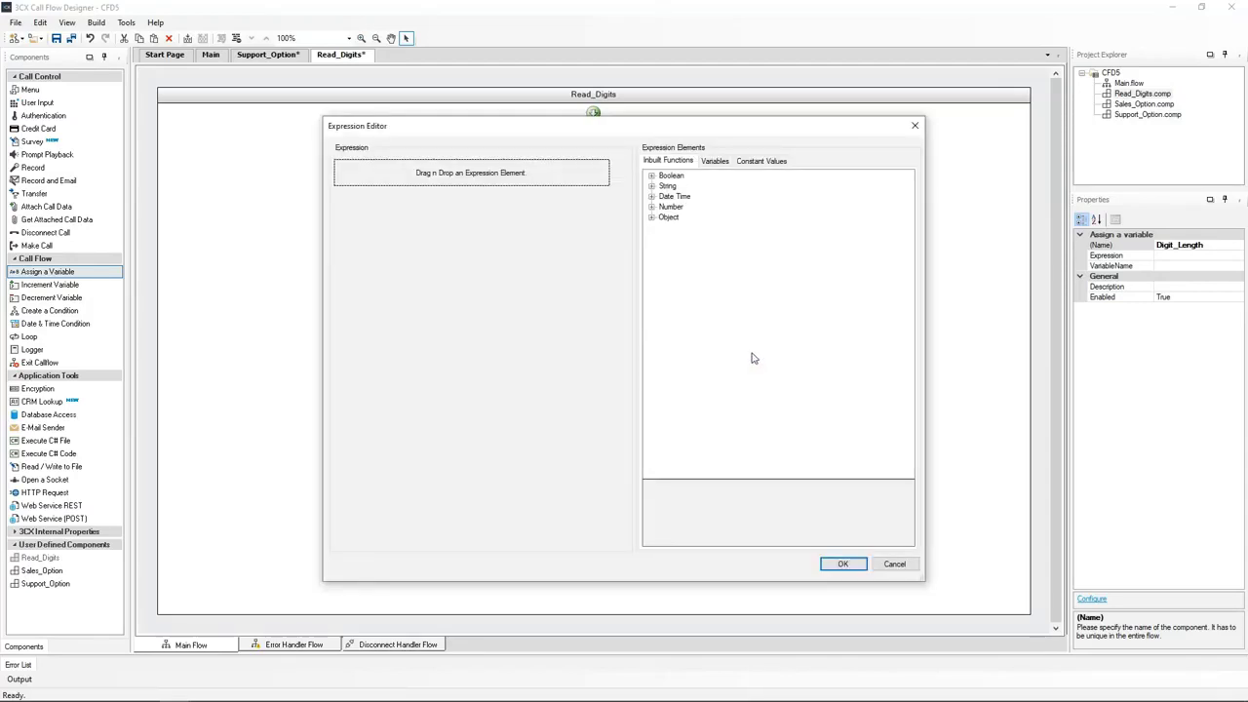
left_click(651, 206)
left_click_drag(678, 217, 490, 181)
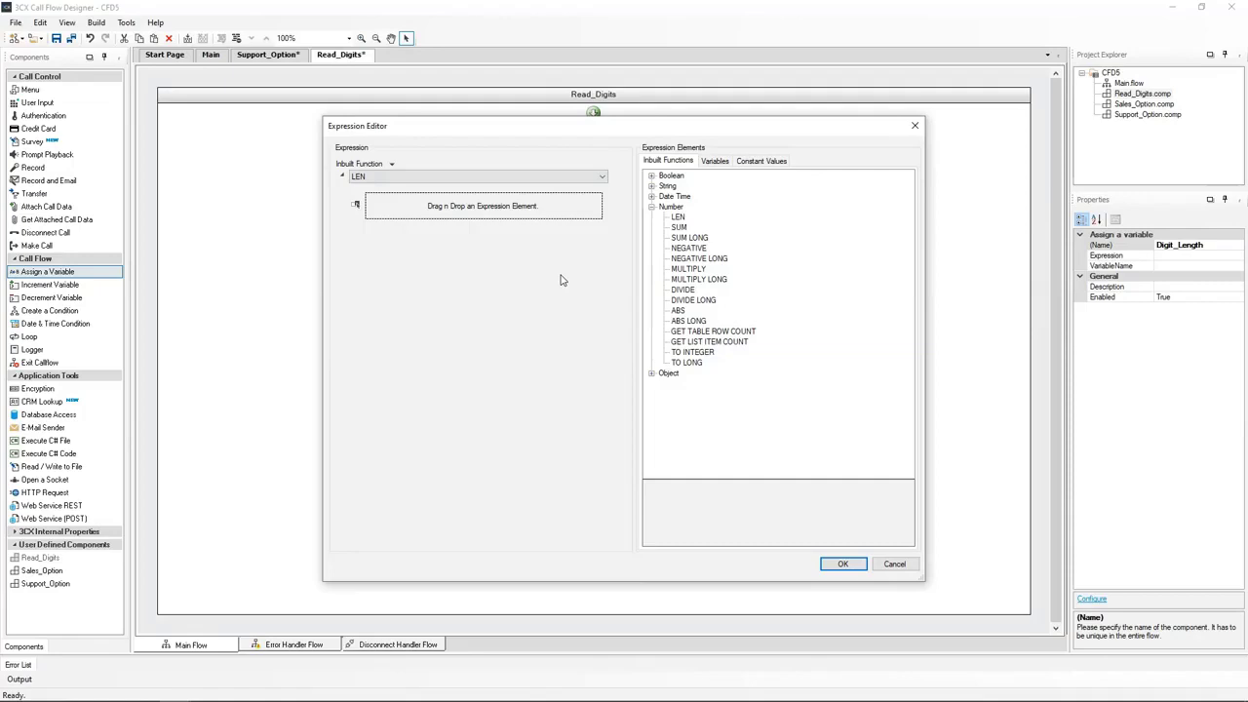
left_click(715, 161)
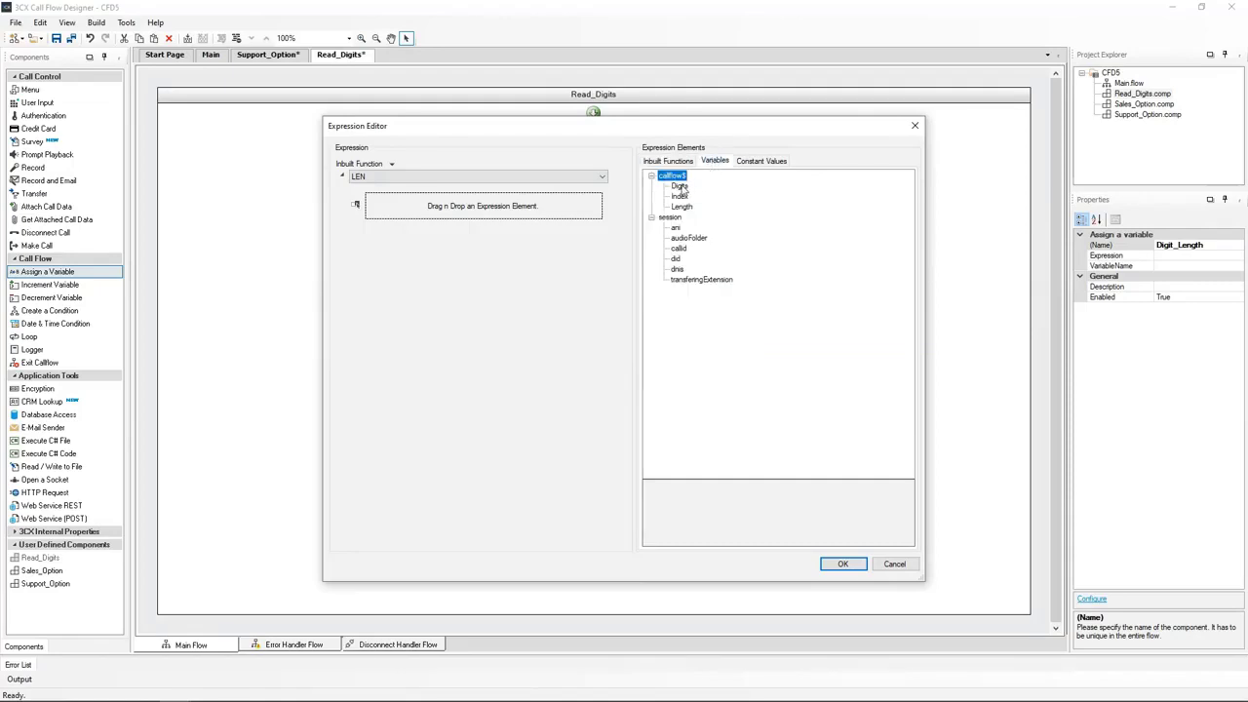
left_click_drag(680, 186, 532, 211)
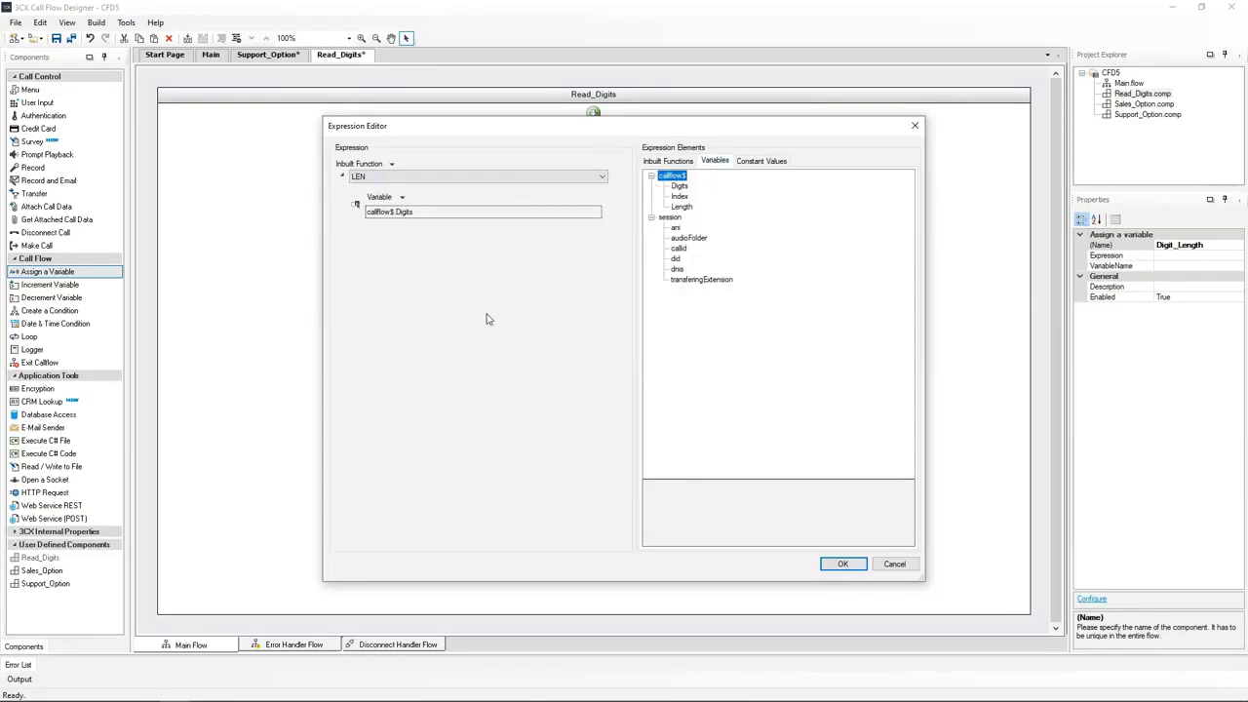
left_click(844, 565)
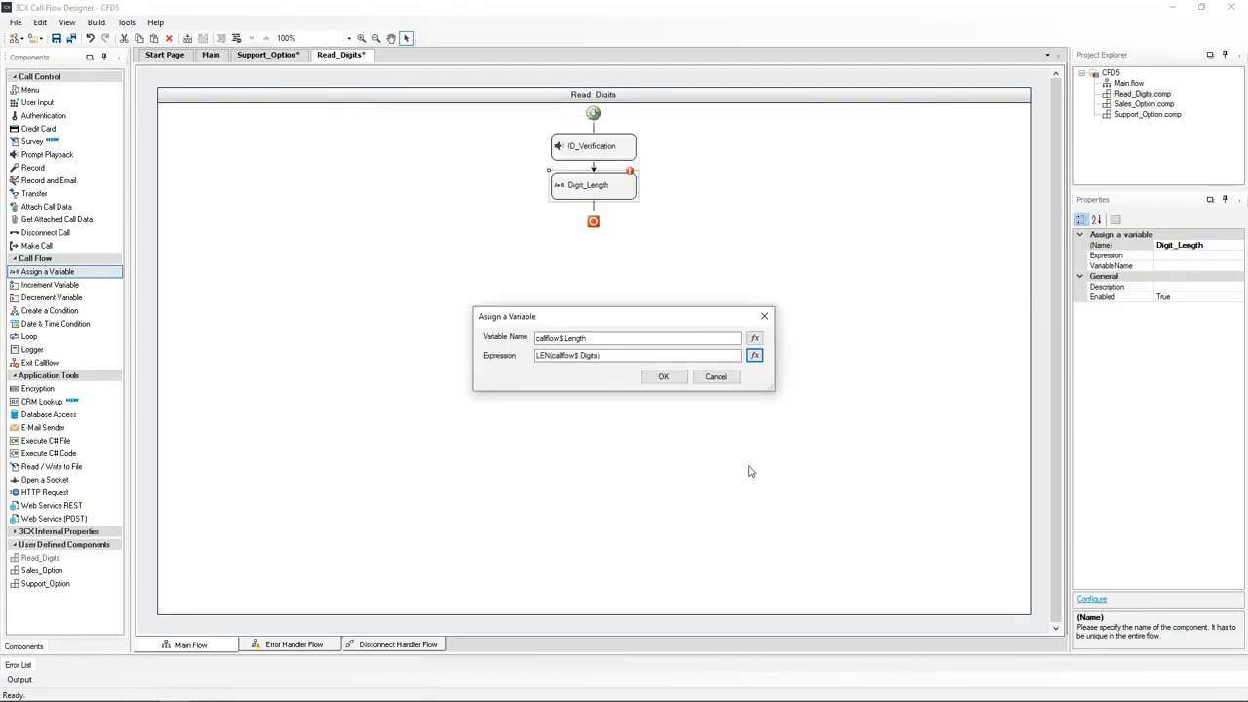
left_click(663, 378)
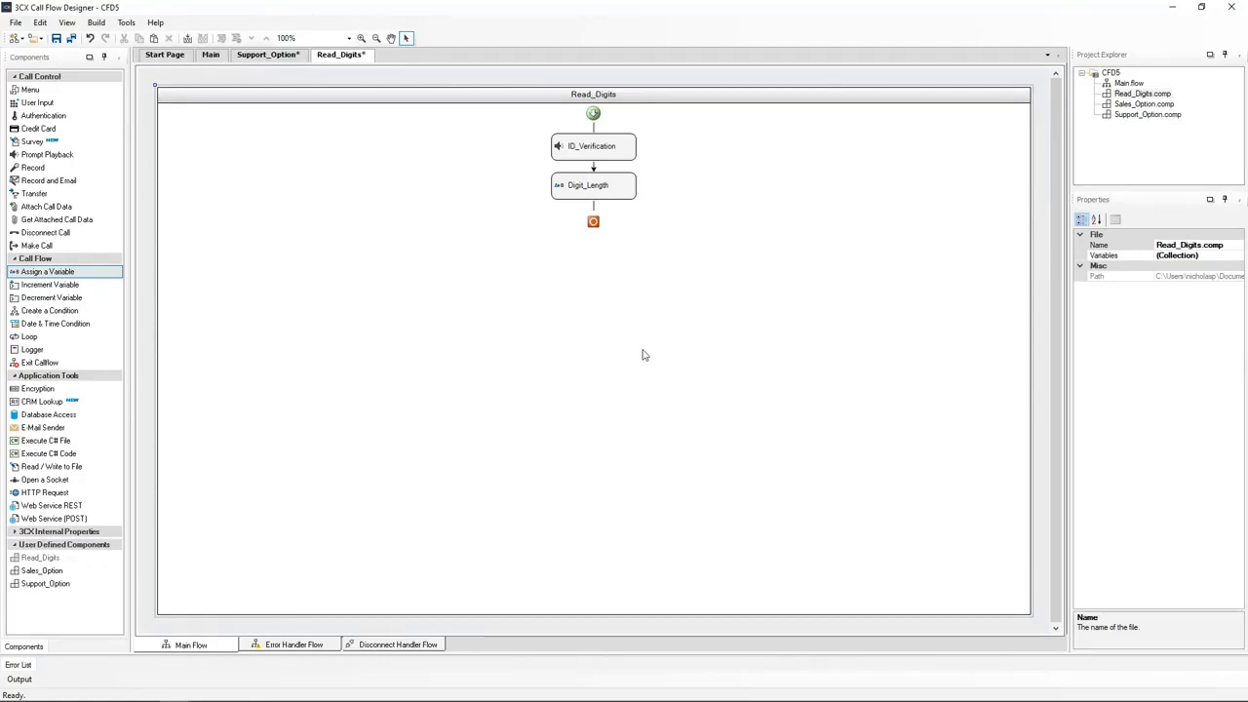
Step: Add a Loop component below Digit_Length and name it Read_Single_Digit
left_click(29, 339)
left_click_drag(30, 338, 591, 210)
left_click(490, 240)
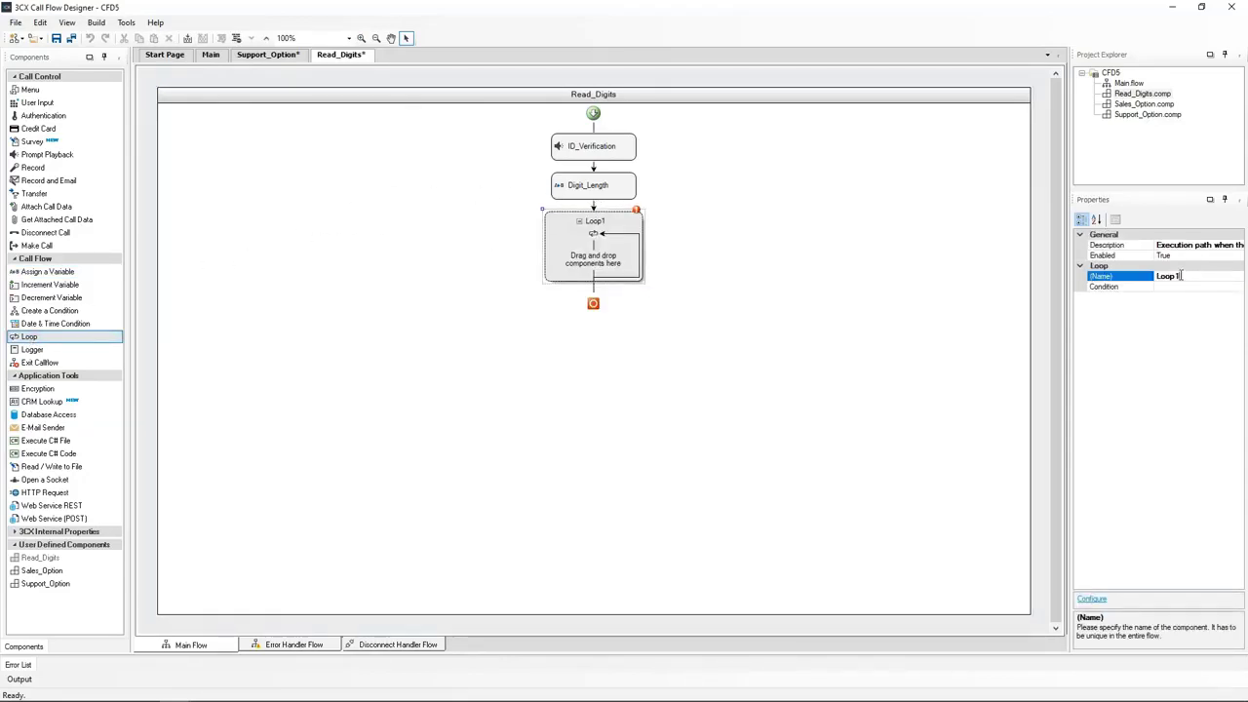
double_click(1181, 276)
type("Read_Single_Digit")
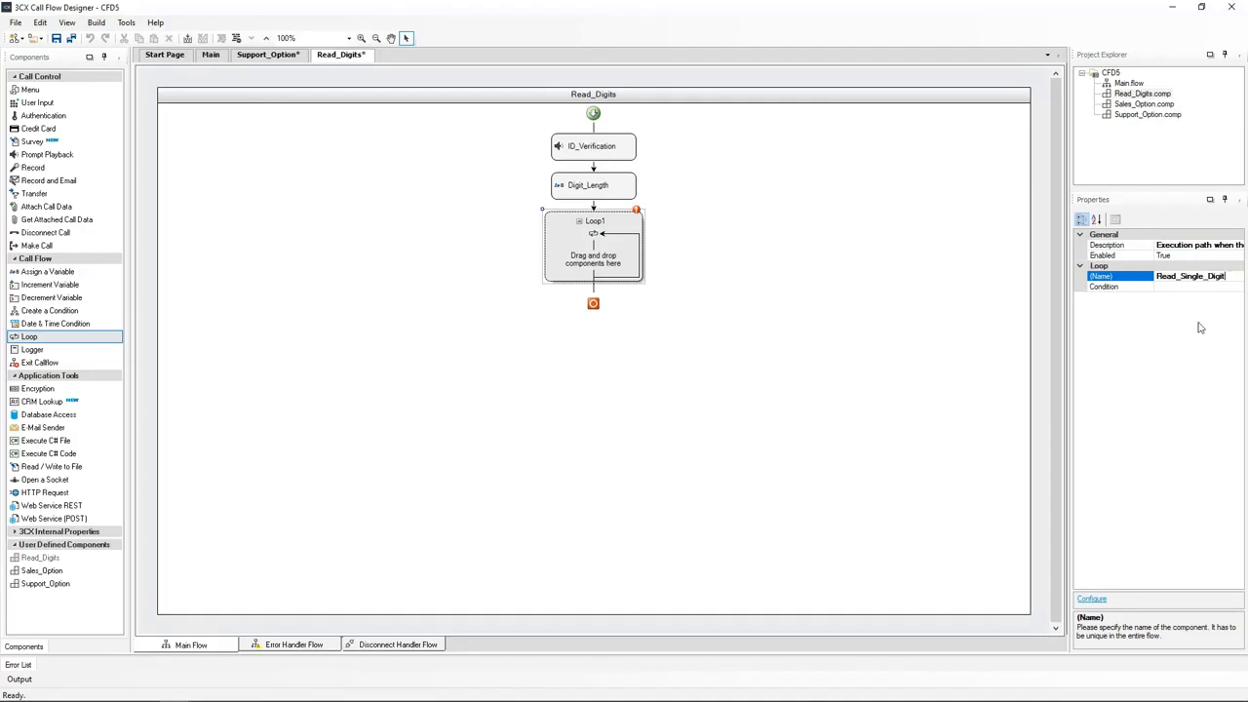
left_click(814, 317)
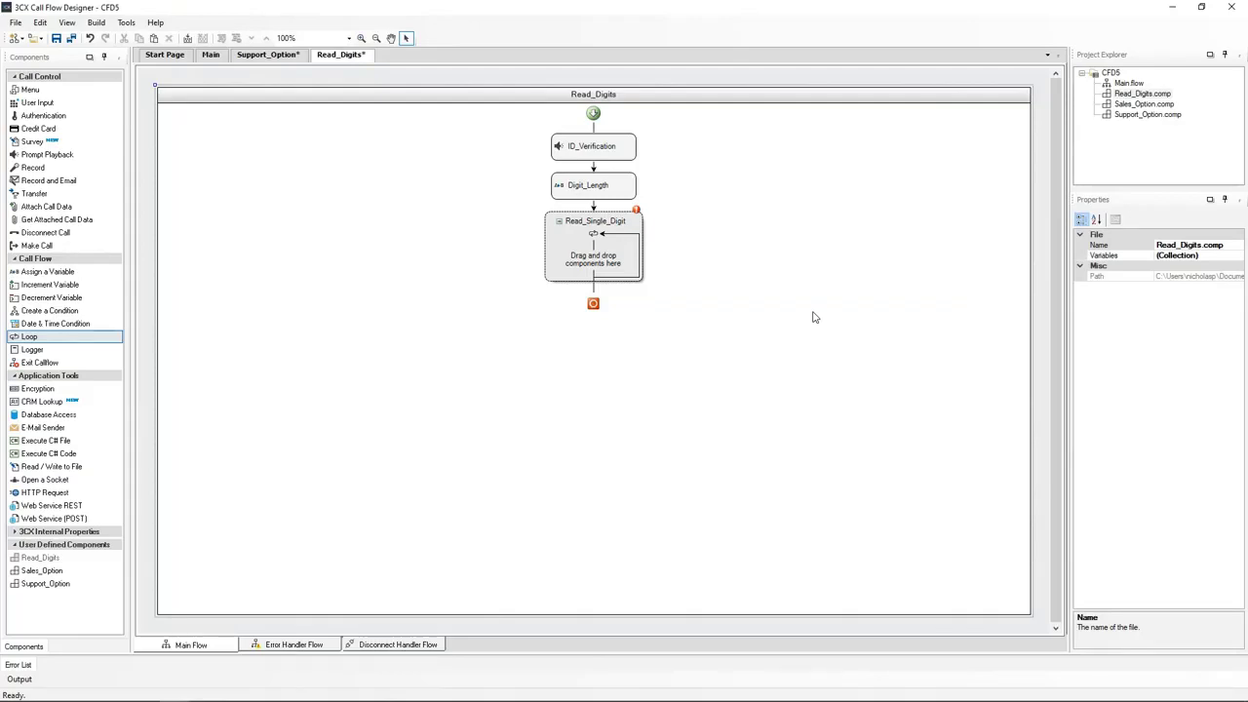
Step: Set the Read_Single_Digit loop's condition to LESS_THAN(callflow$.Index,callflow$.Length)
double_click(615, 226)
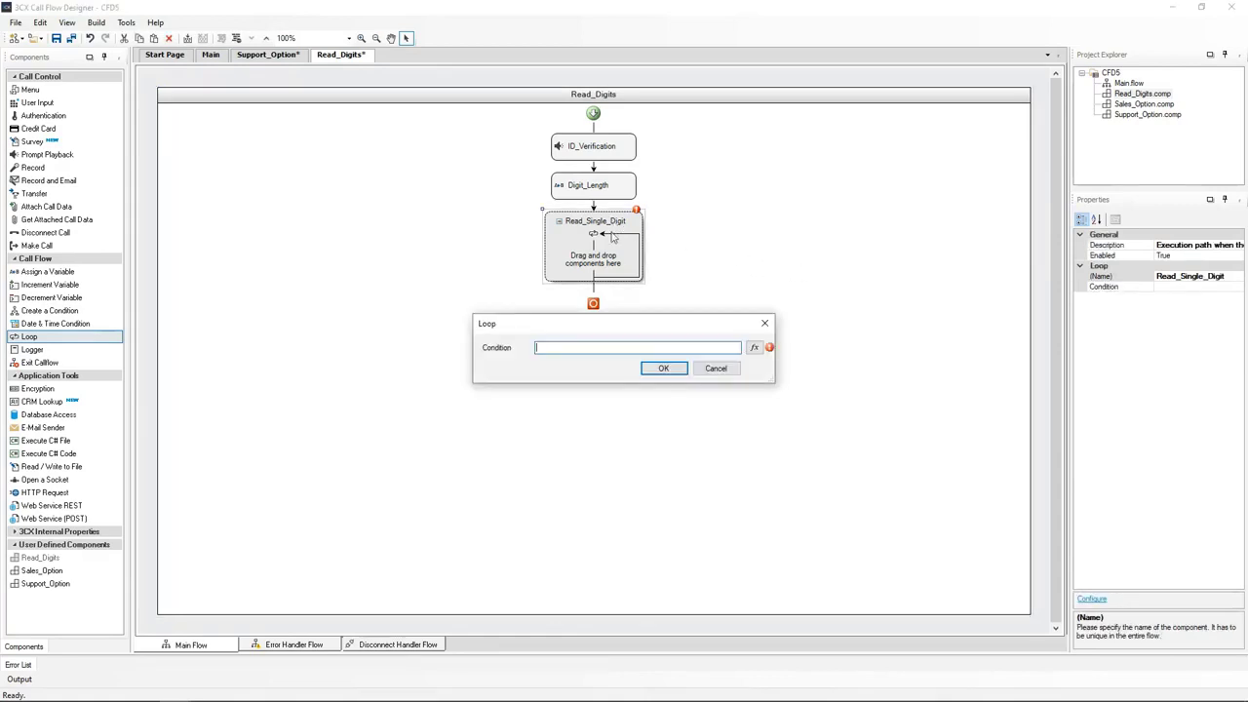
left_click(753, 350)
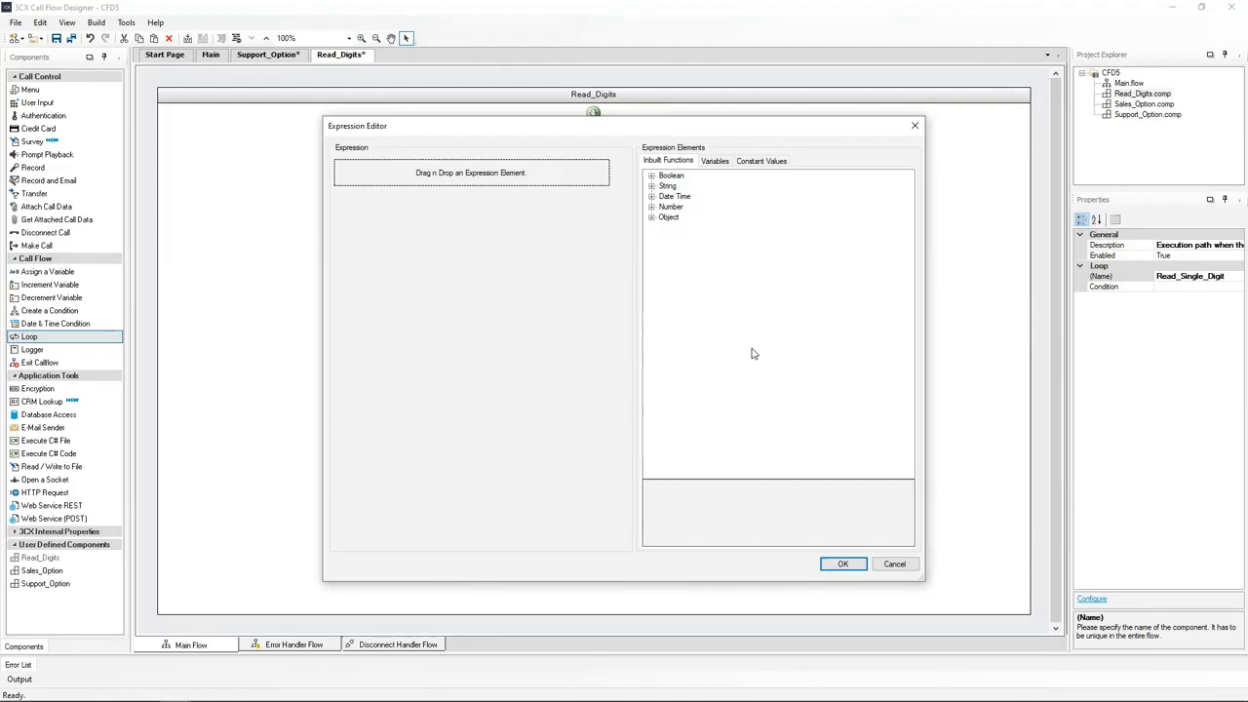
left_click(651, 176)
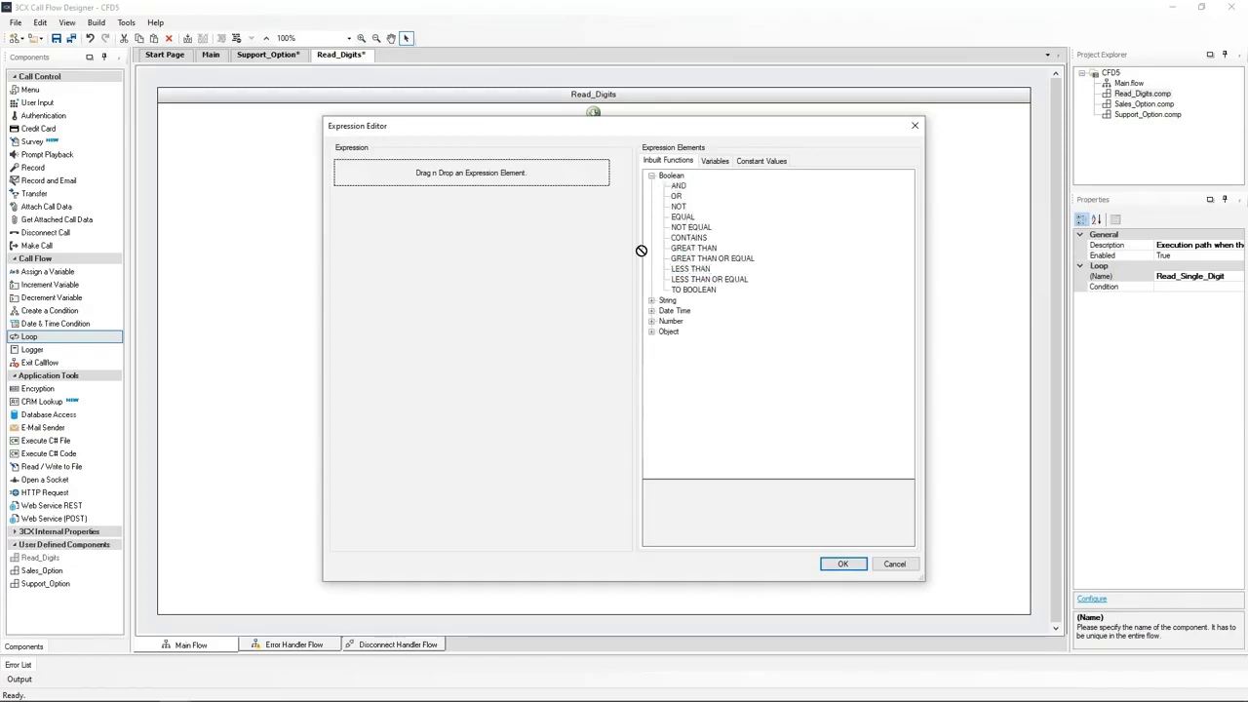
left_click_drag(494, 184, 494, 183)
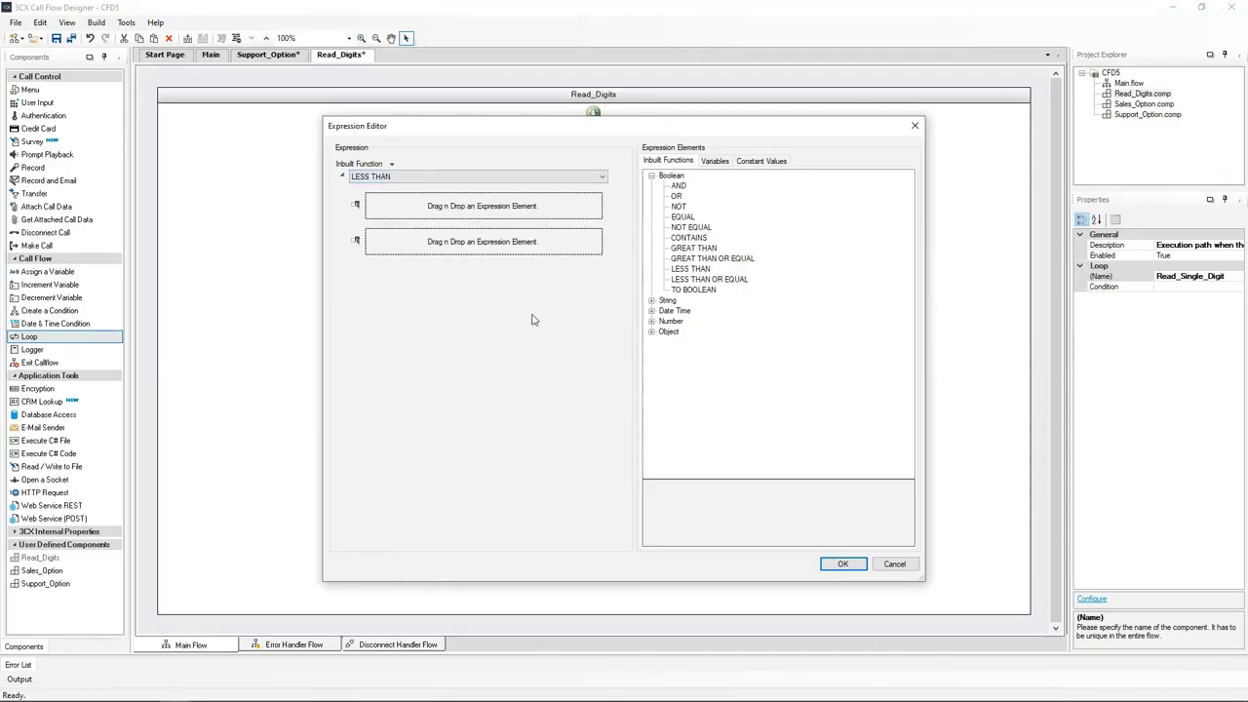
left_click(713, 162)
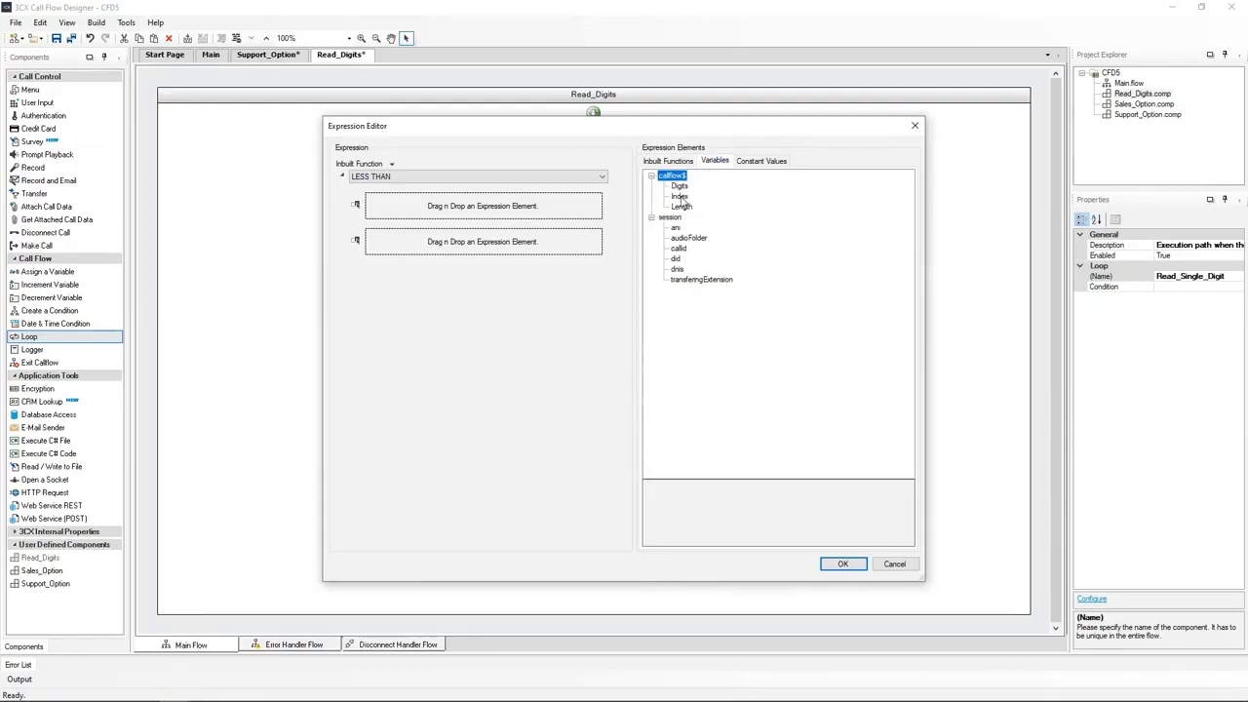
left_click_drag(572, 209, 588, 205)
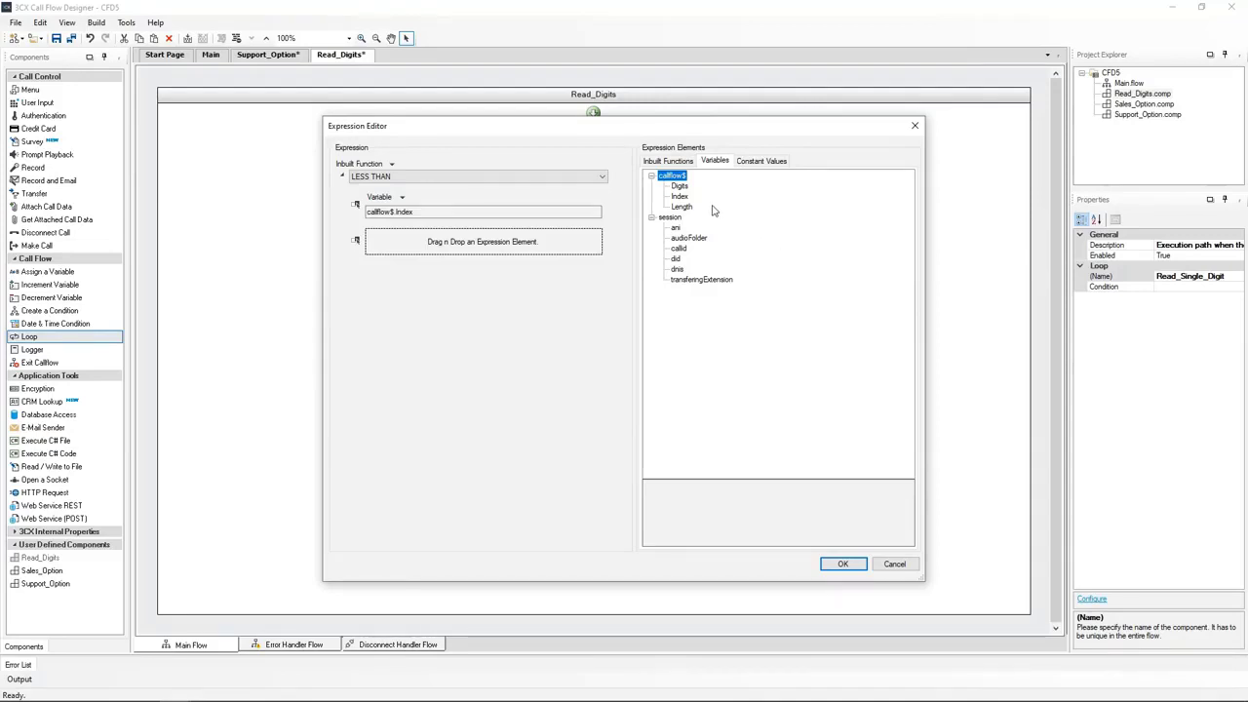
left_click_drag(682, 207, 524, 244)
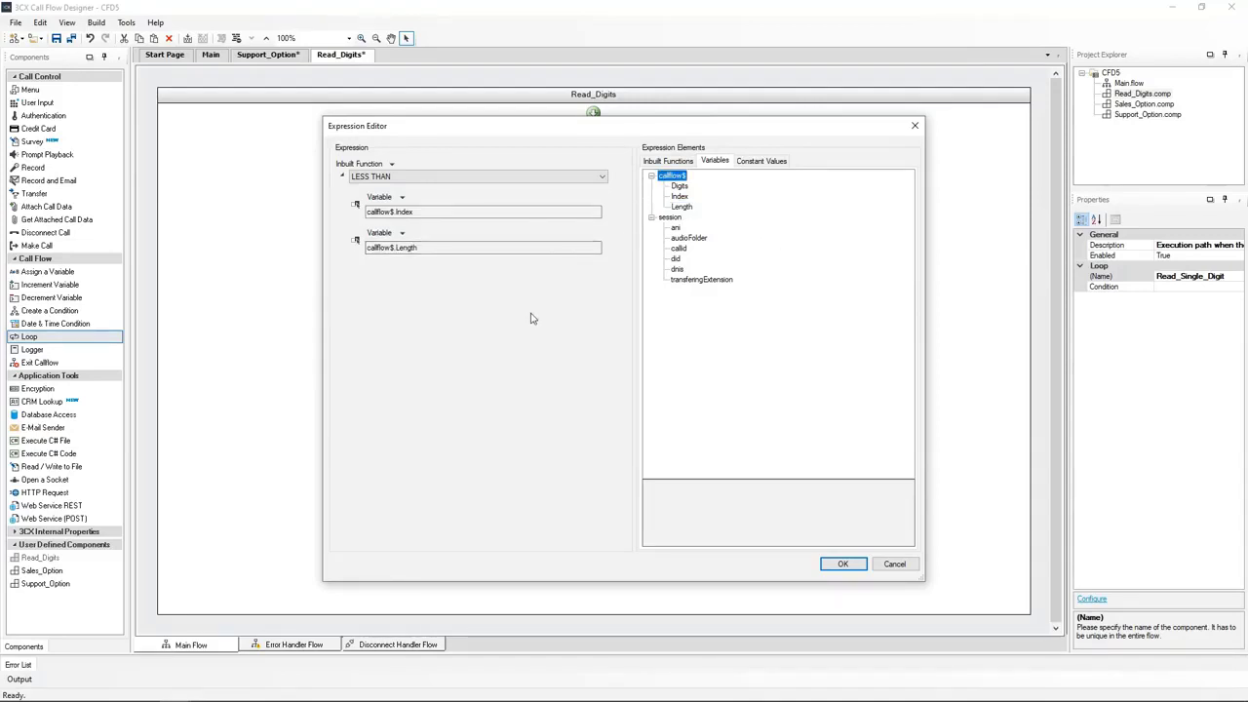
left_click(840, 565)
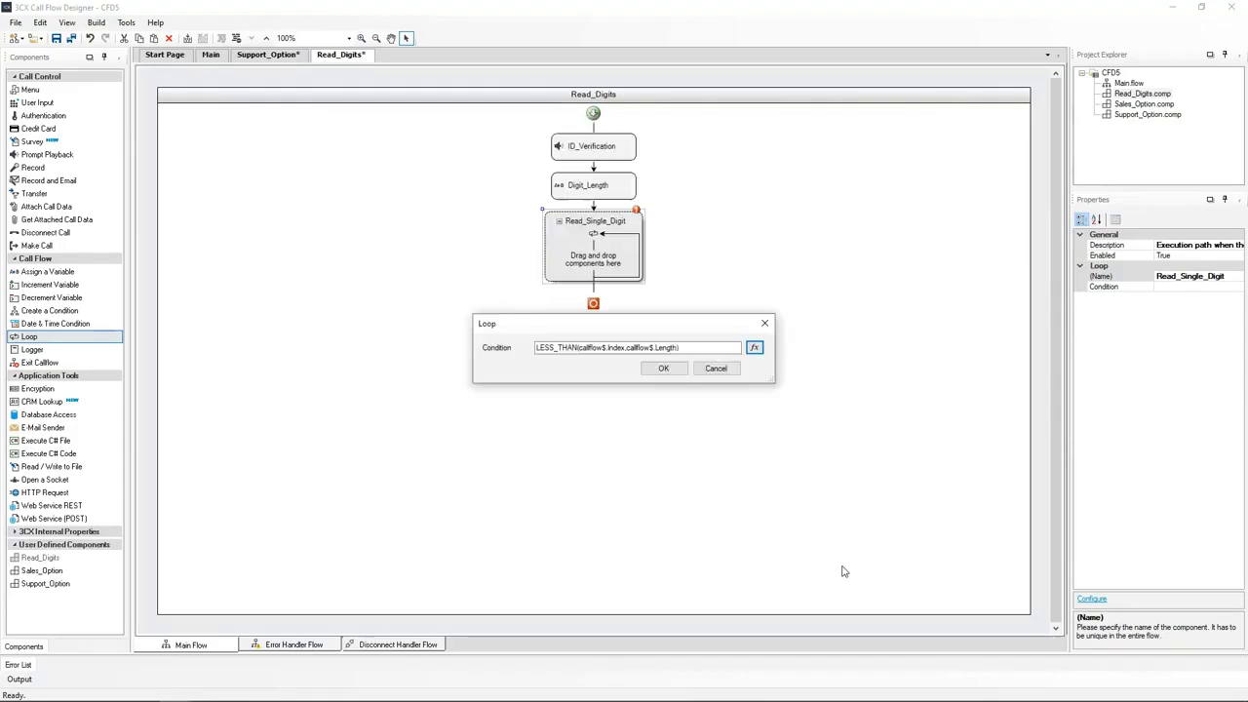
left_click(665, 374)
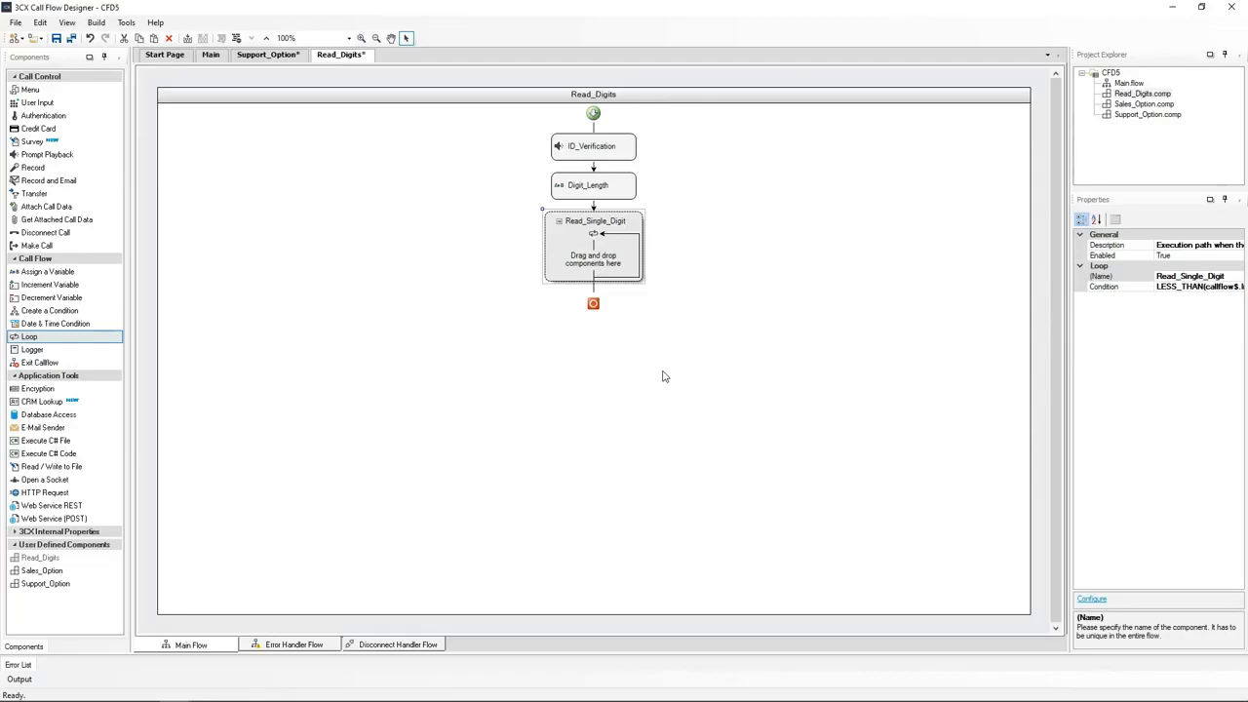
left_click(662, 377)
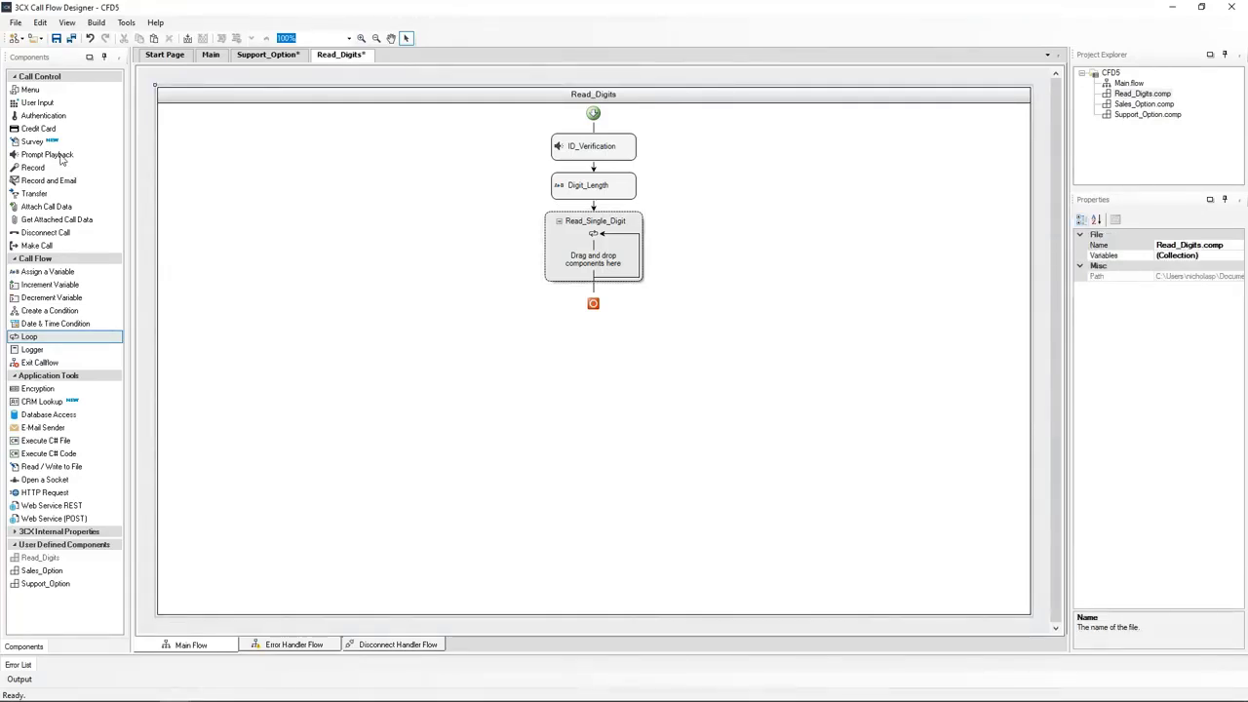
Step: Add a Prompt Playback component inside the Read_Single_Digit loop and name it Read_Digit
left_click_drag(60, 159, 592, 263)
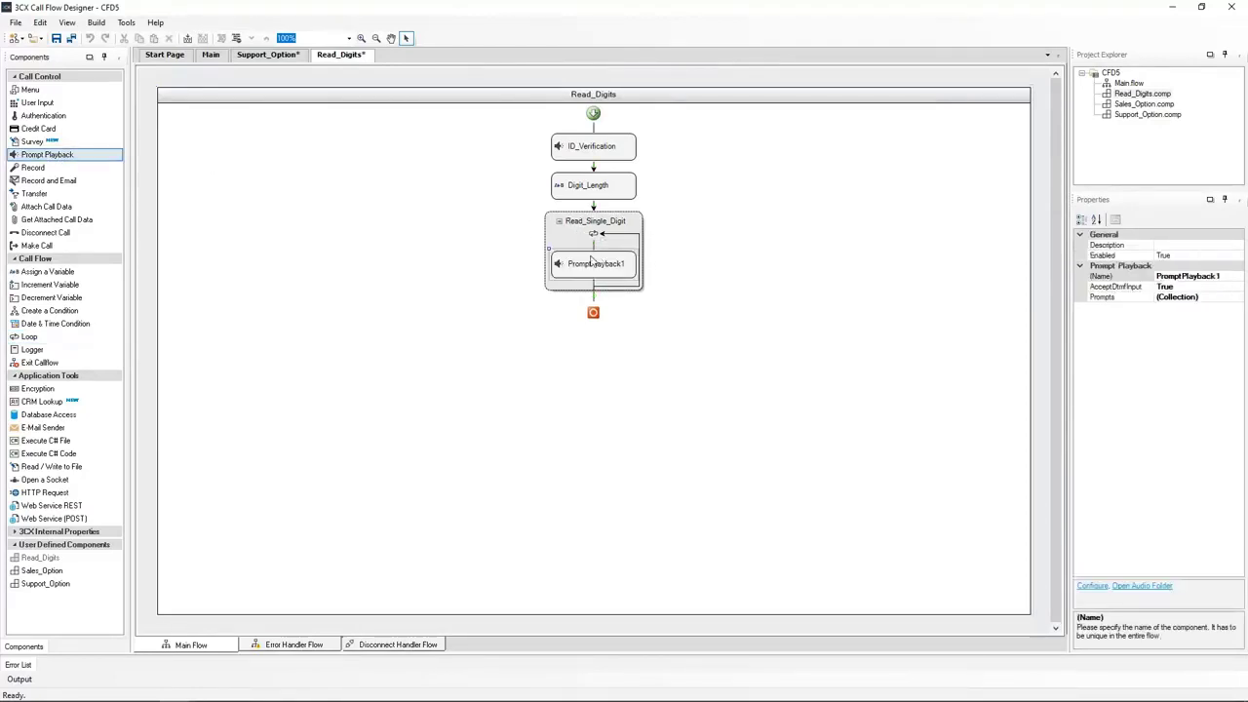
left_click(1187, 277)
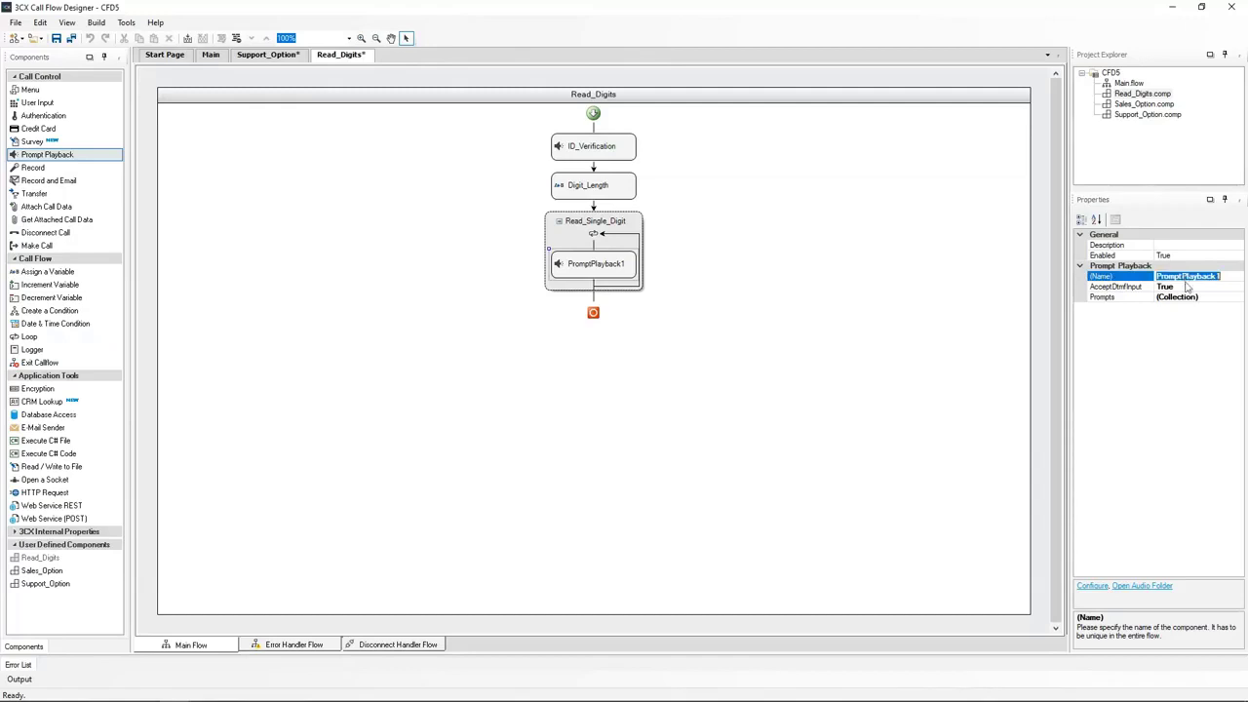
type("Read_Digit")
left_click(876, 287)
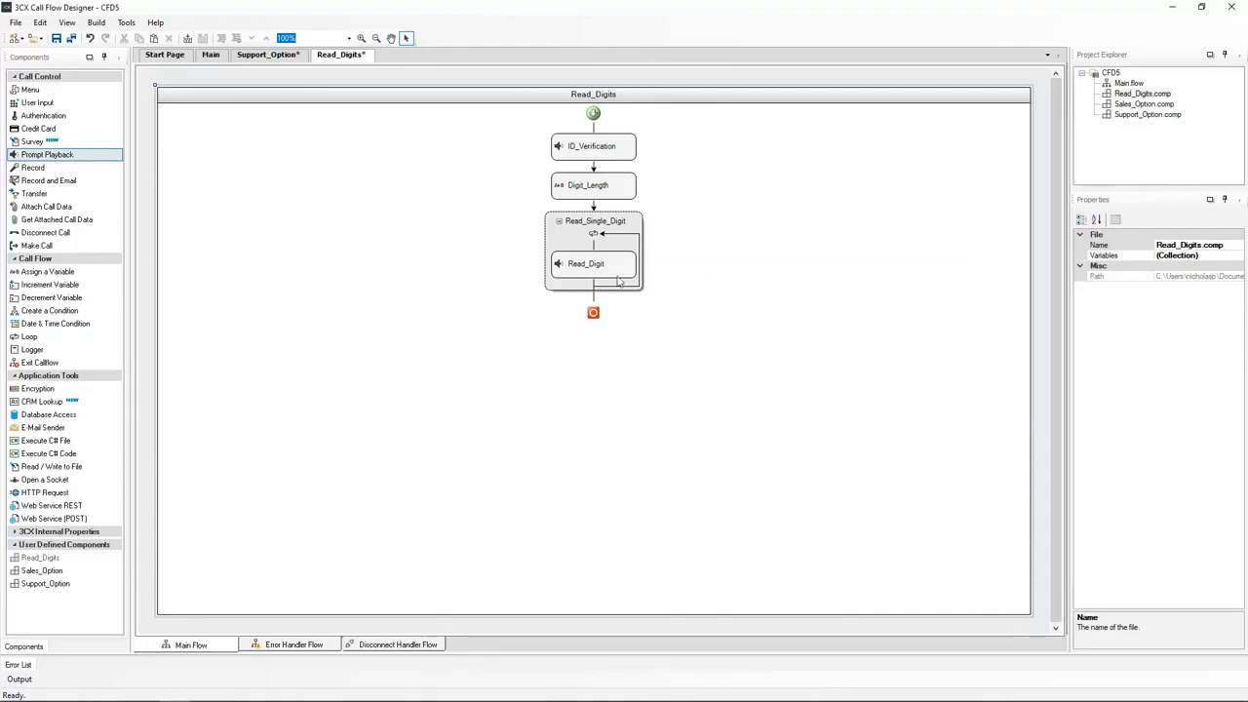
Step: Add a text-to-speech audio prompt to Read_Digit with the Joanna US English female voice
double_click(582, 271)
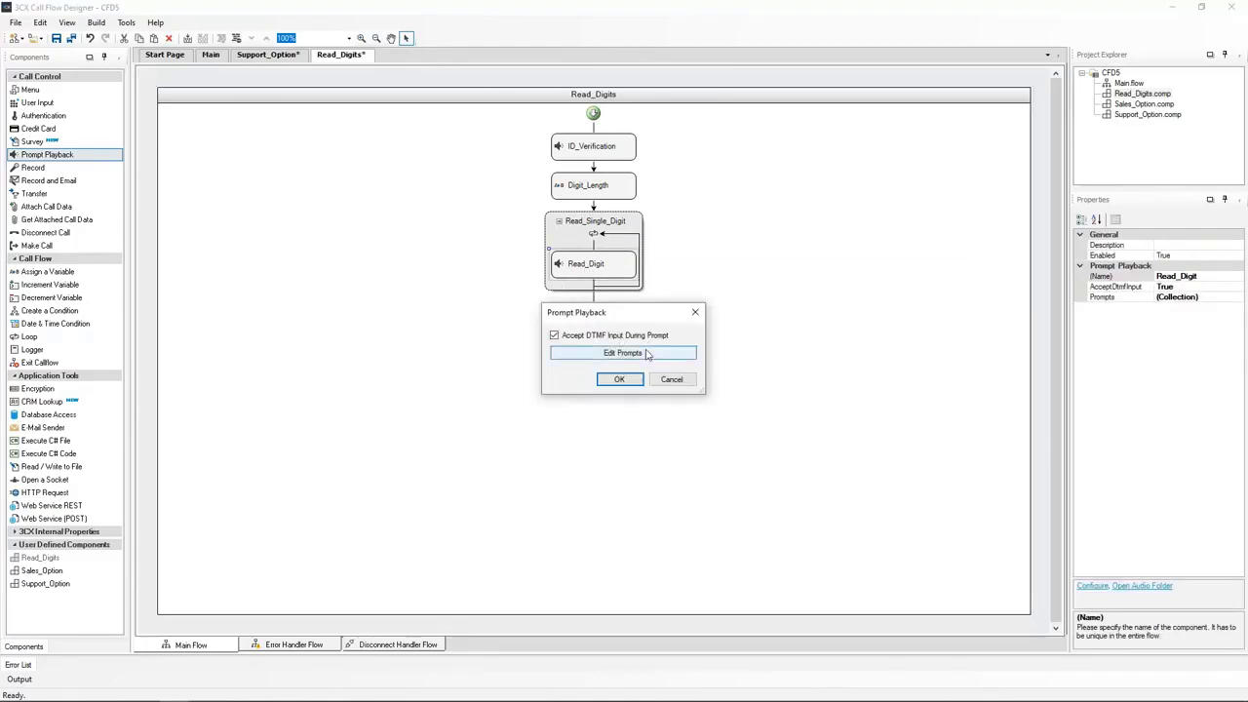
left_click(646, 353)
left_click(432, 275)
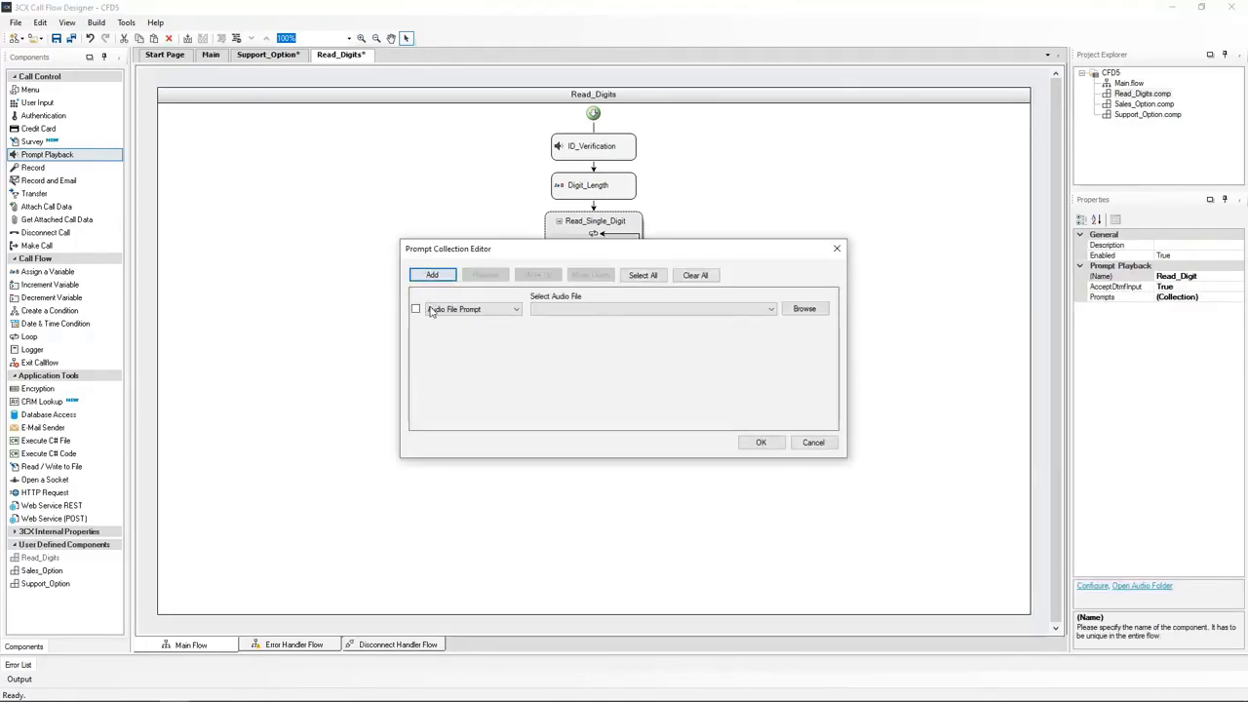
left_click(431, 309)
left_click(458, 351)
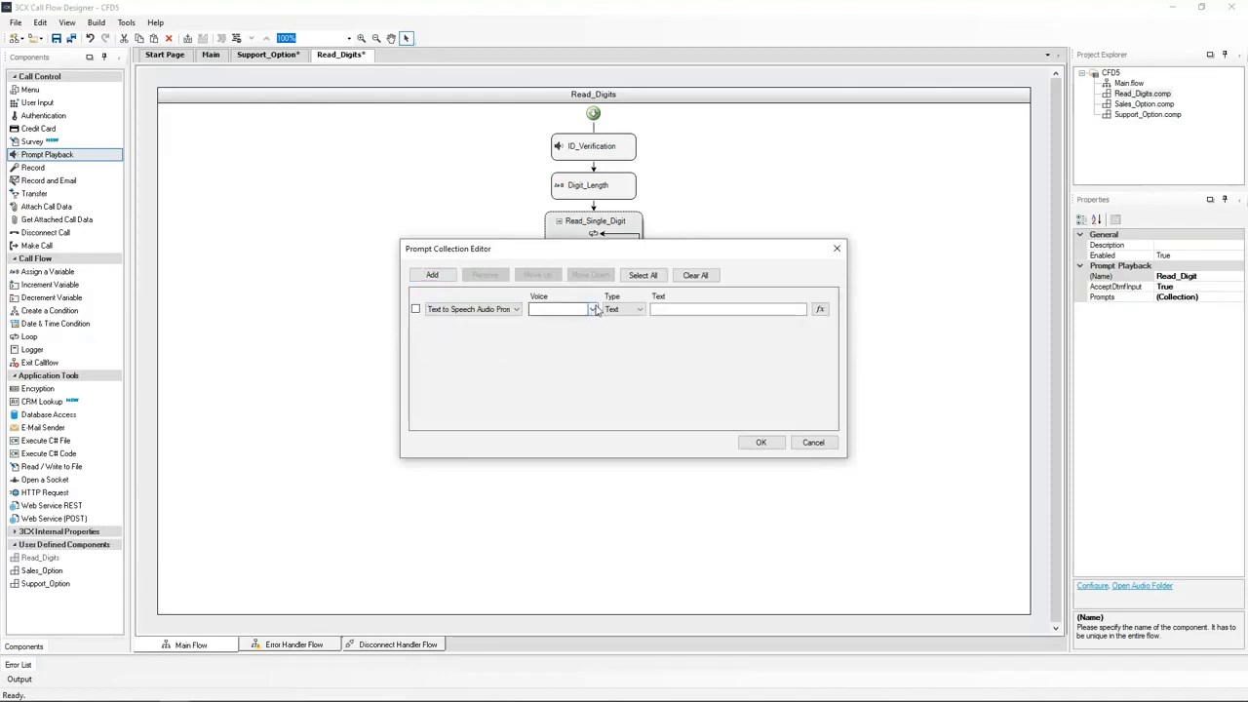
left_click(593, 309)
left_click(562, 436)
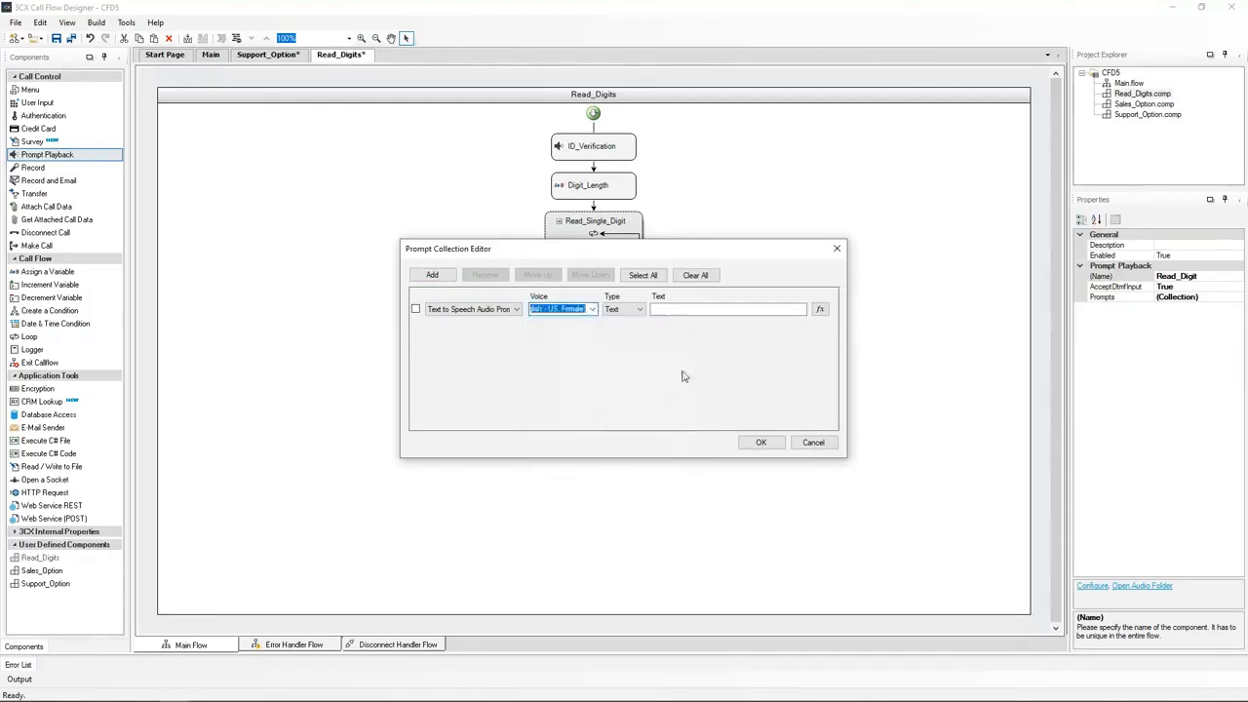
Step: Build the Read_Digit prompt text as a MID expression with callflow$.Digits and callflow$.Index as its first two arguments
left_click(689, 309)
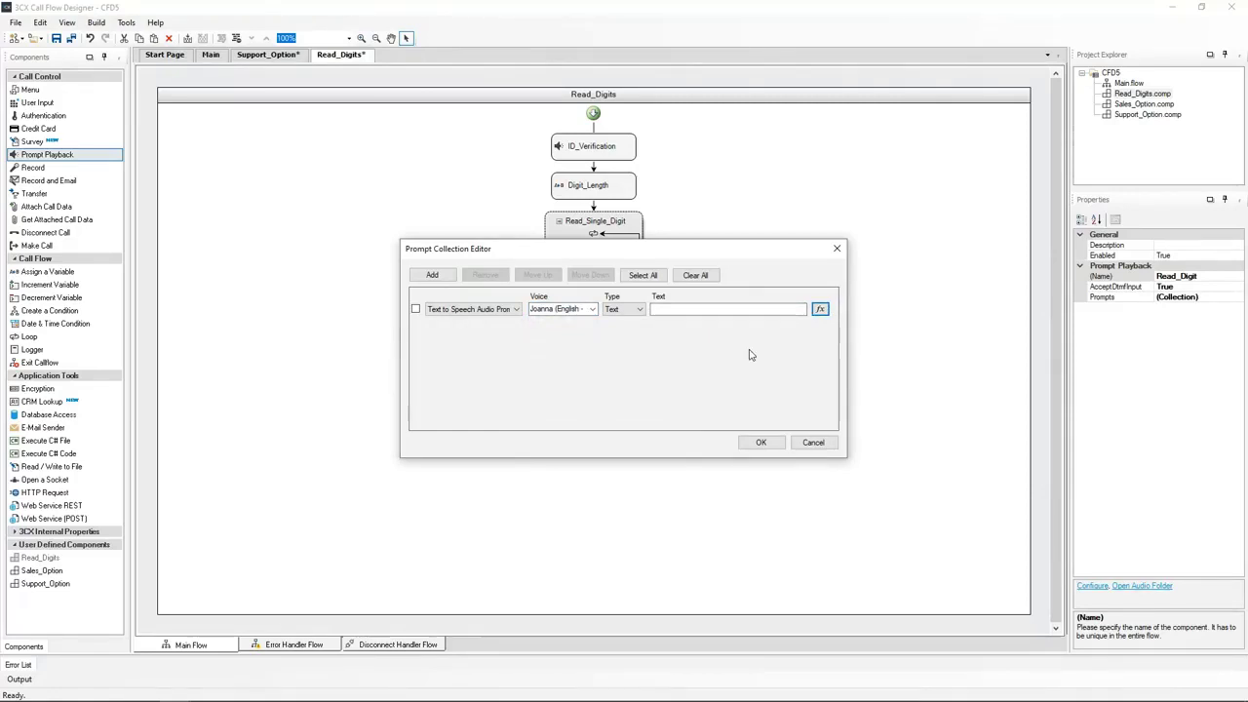
left_click(820, 309)
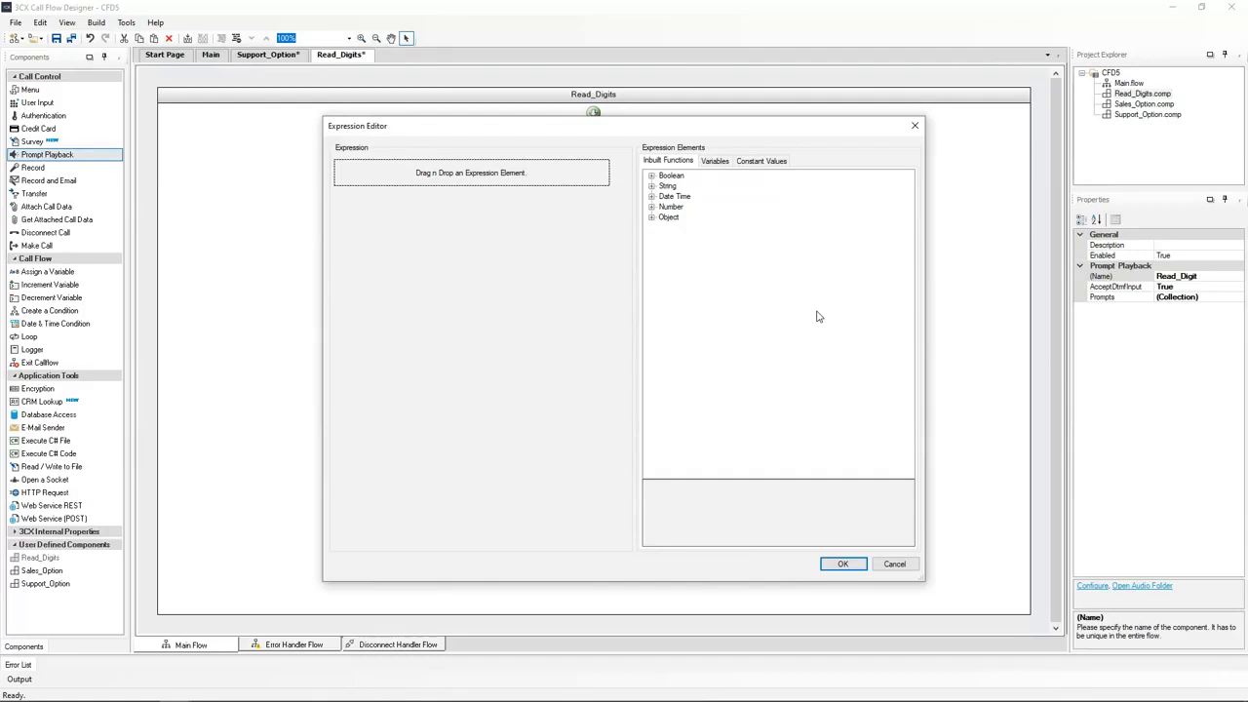
left_click(651, 185)
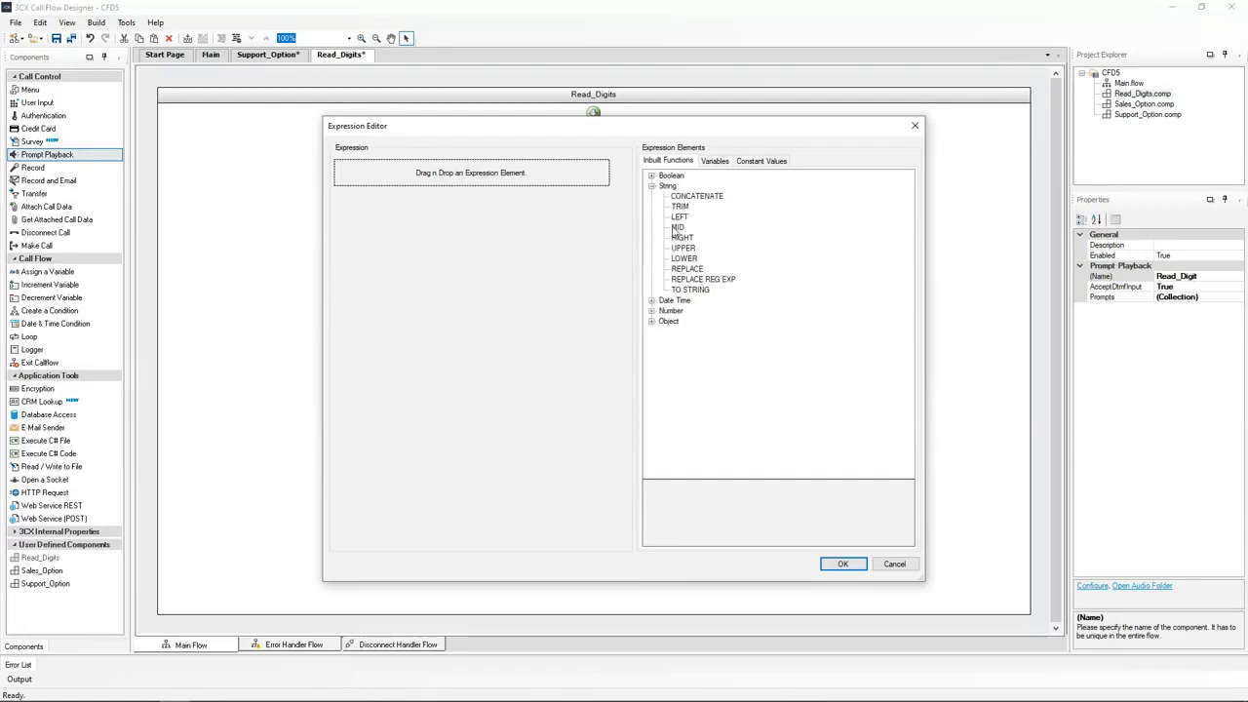
left_click_drag(674, 232, 485, 185)
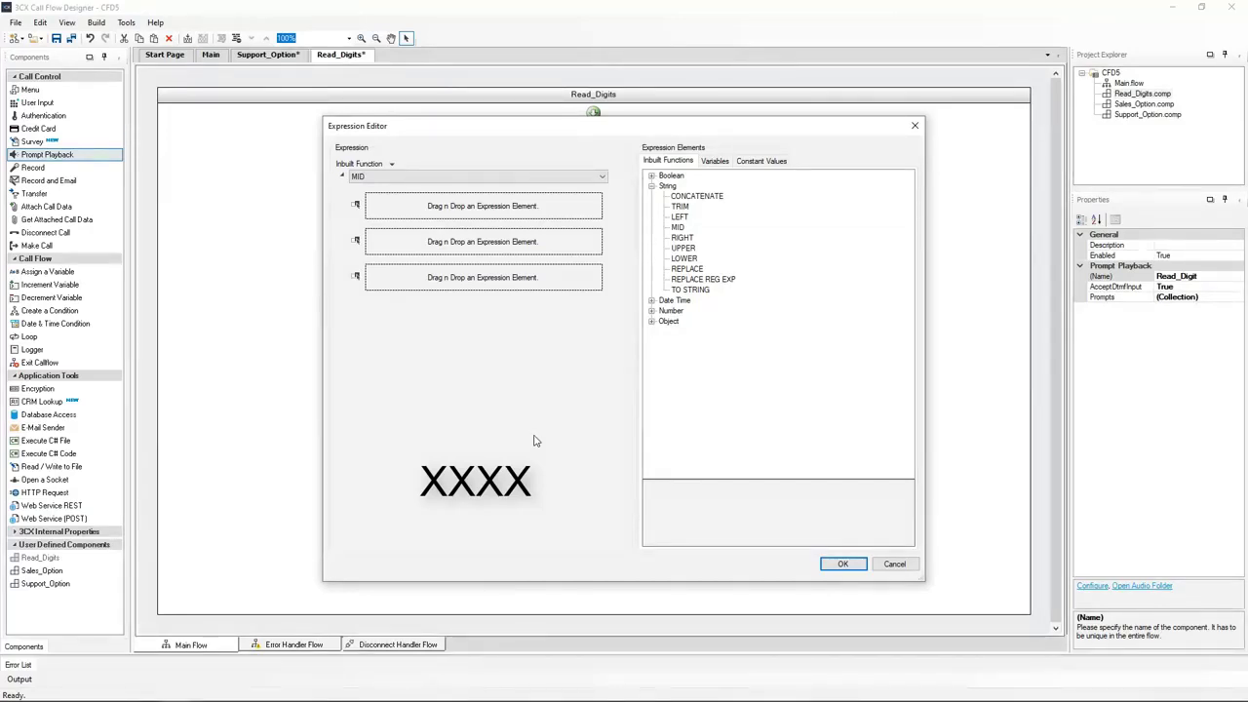
left_click(715, 161)
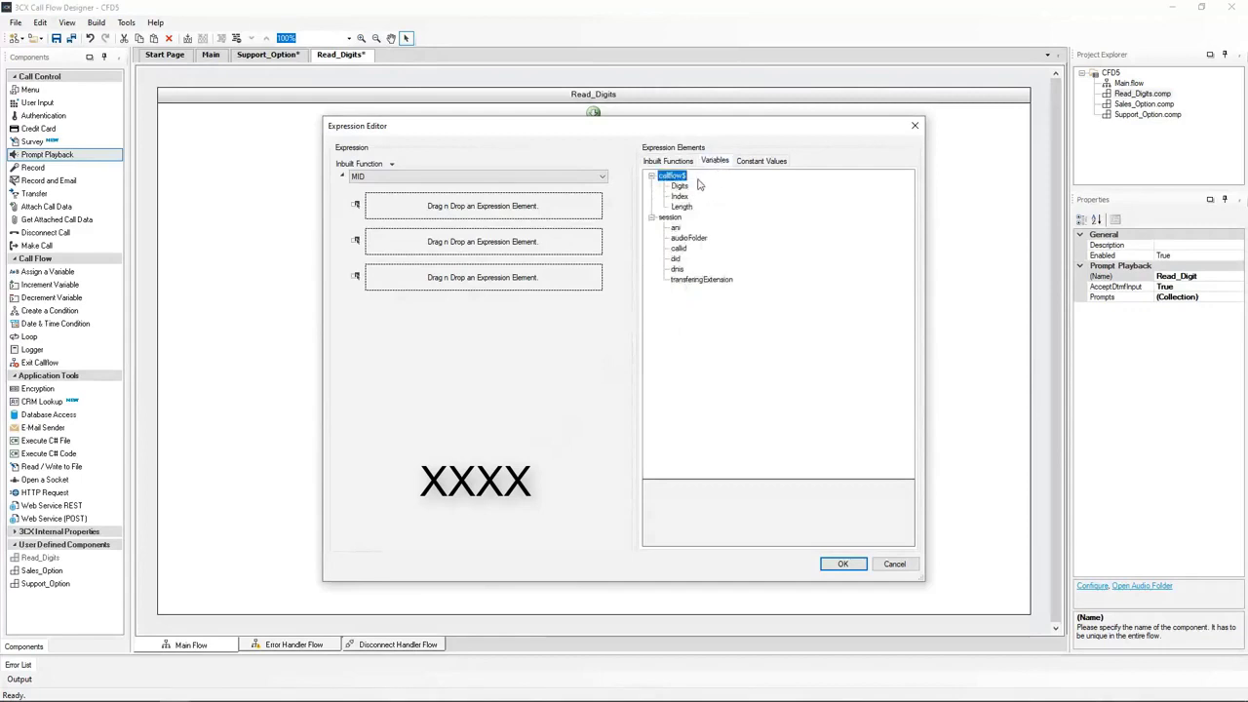
left_click_drag(680, 186, 502, 213)
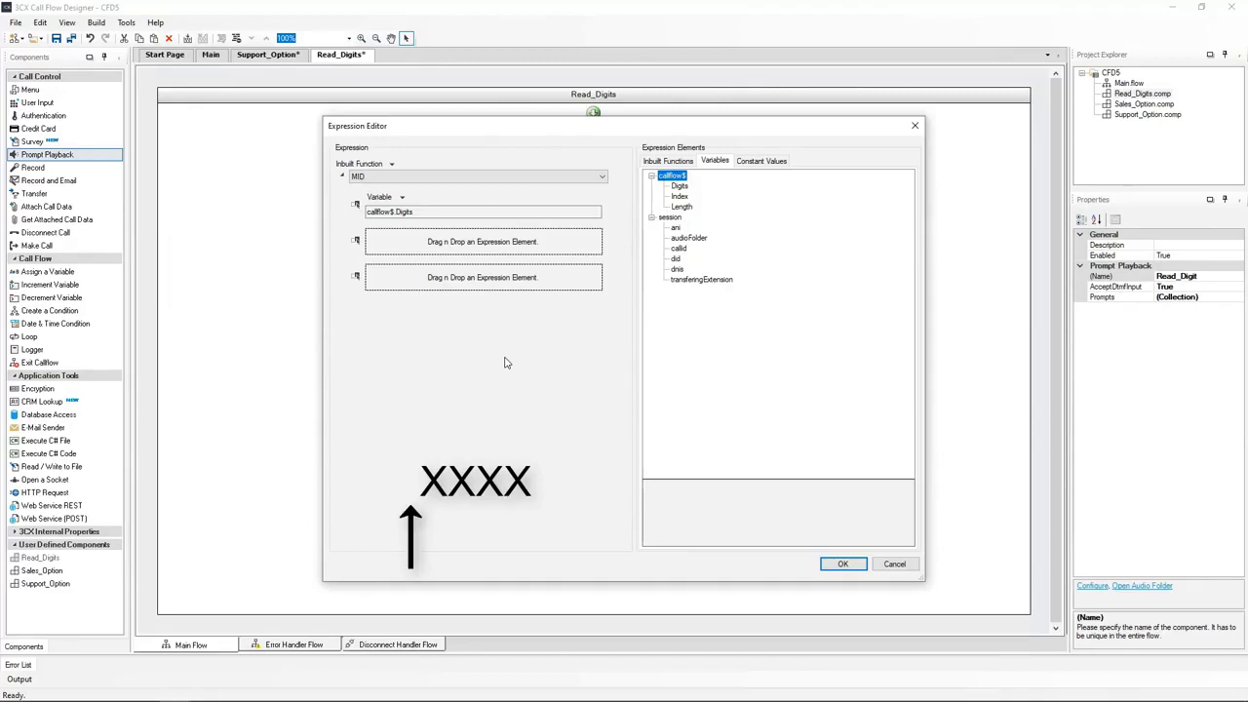
left_click_drag(678, 201, 478, 246)
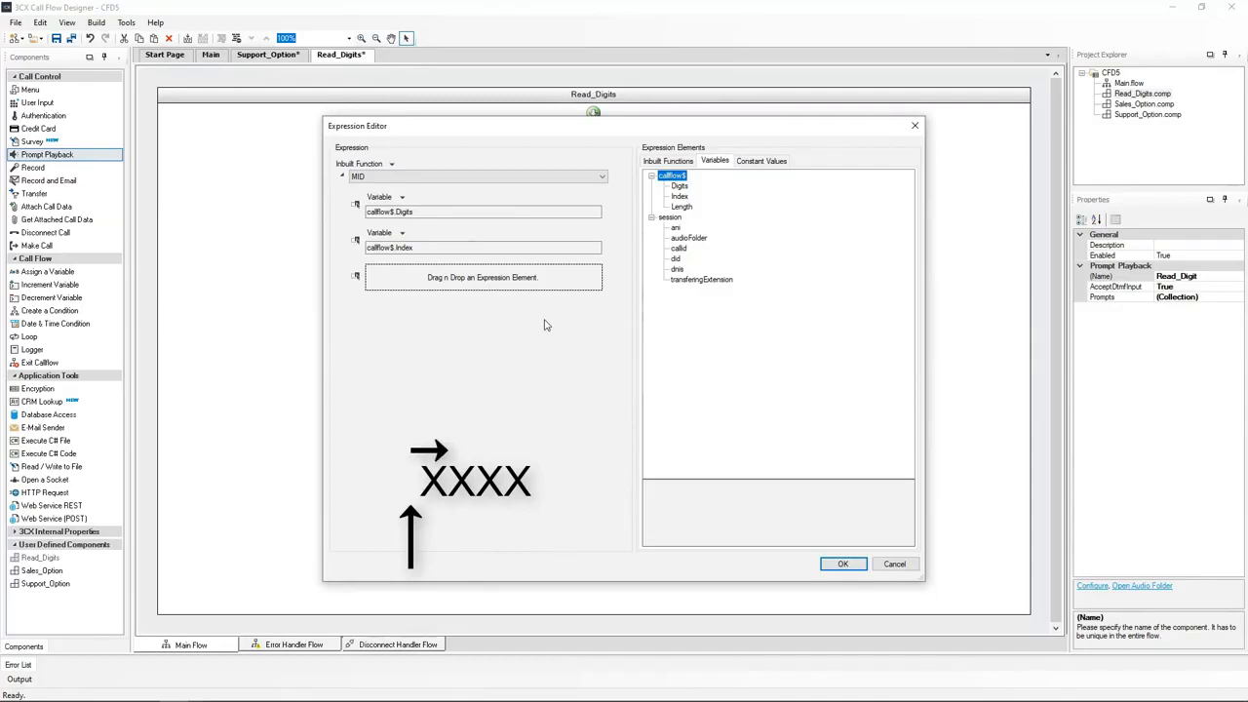
Step: Set the MID expression's third argument to the constant integer 1 and apply the Read_Digit prompt settings
left_click(753, 164)
left_click_drag(693, 216, 468, 281)
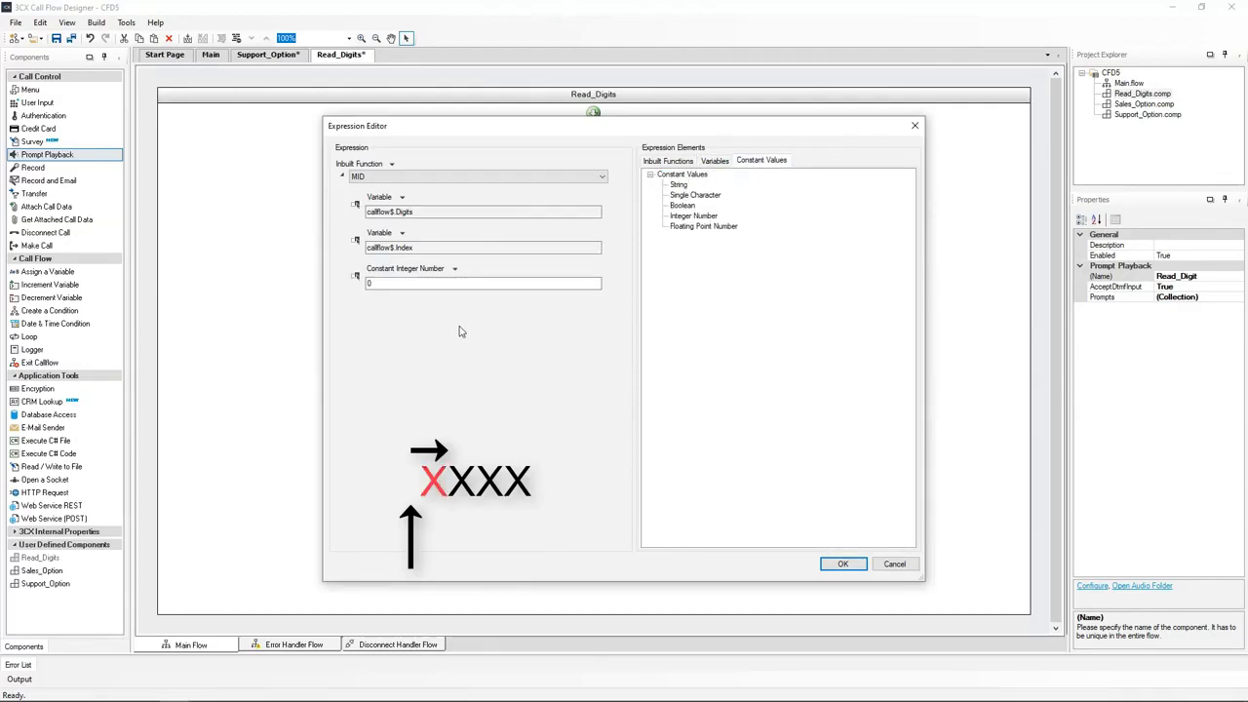
double_click(368, 284)
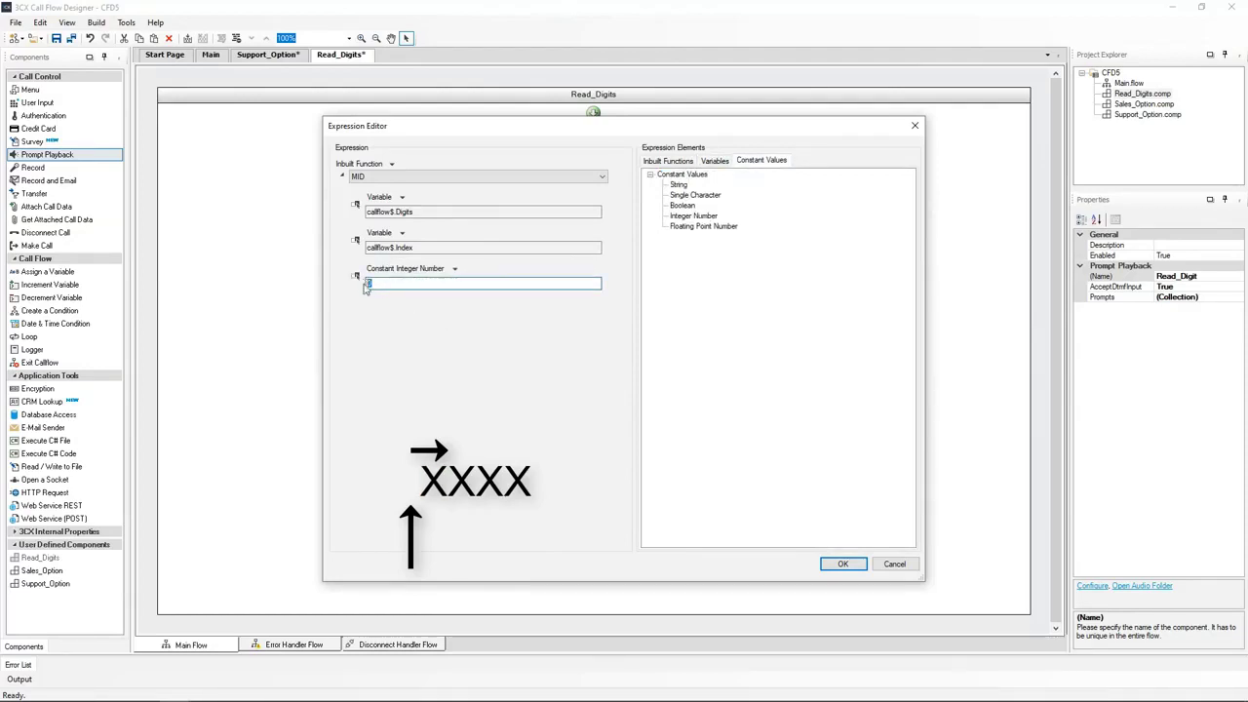
type("1")
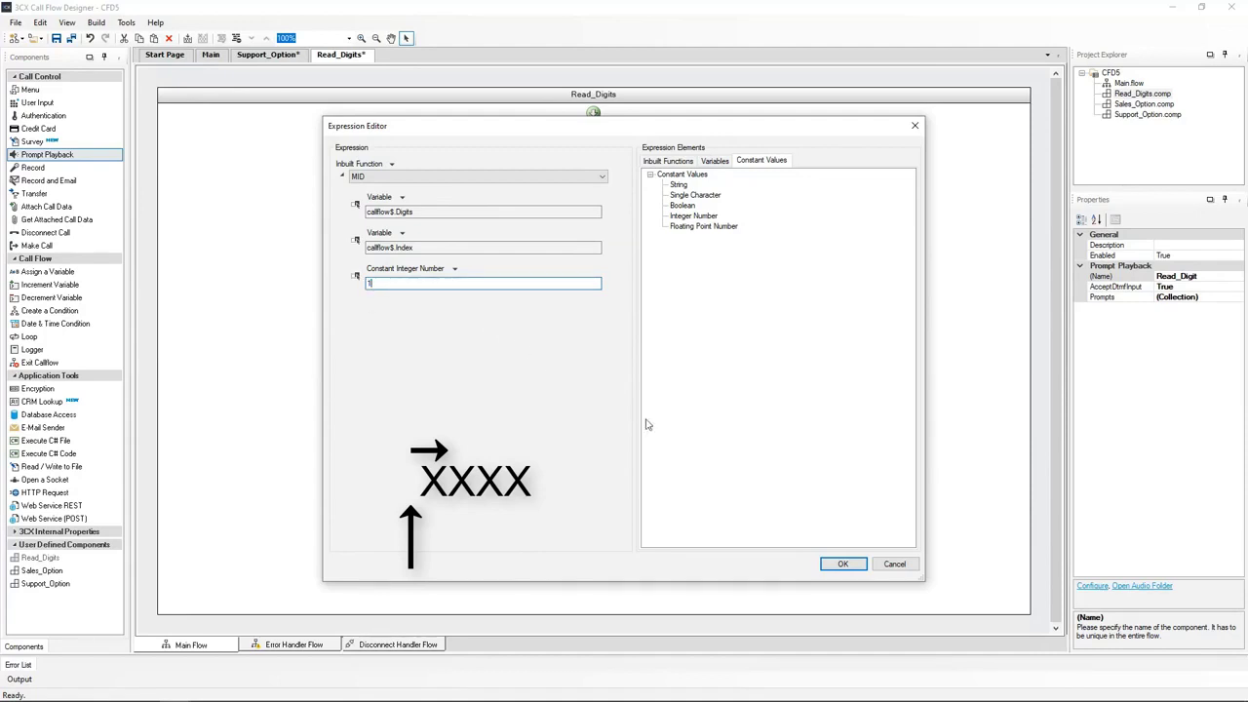
left_click(834, 564)
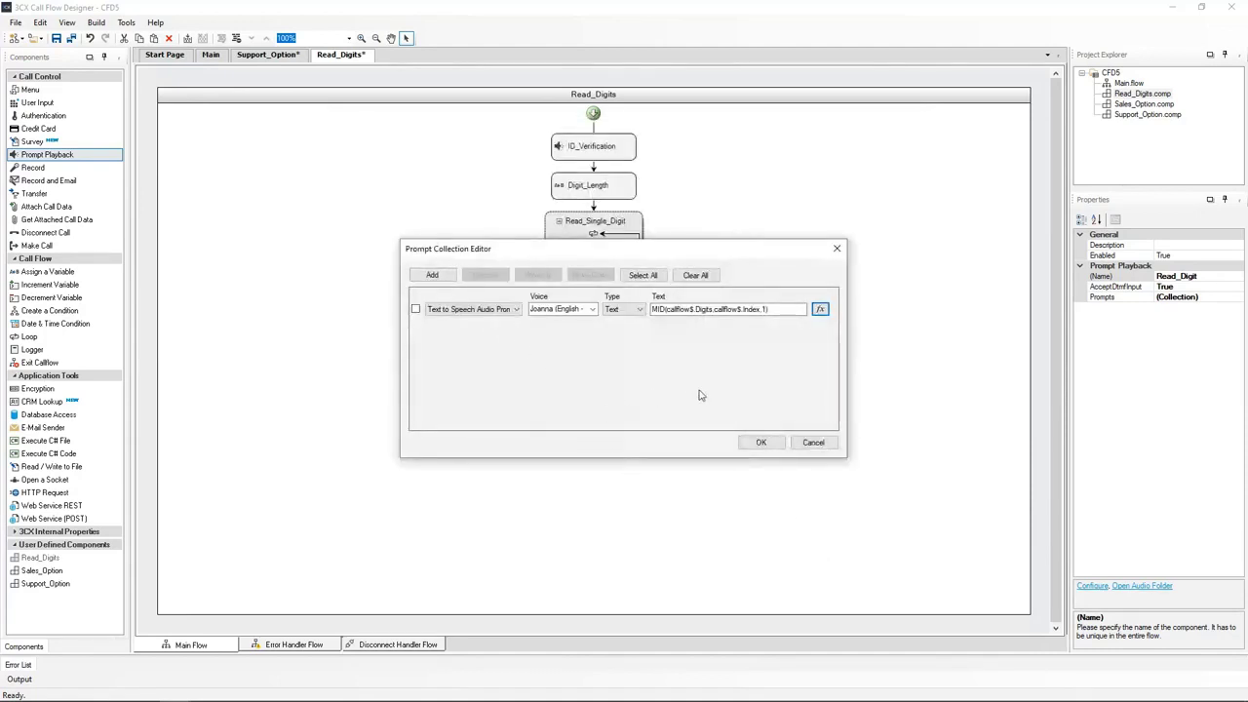
left_click(756, 443)
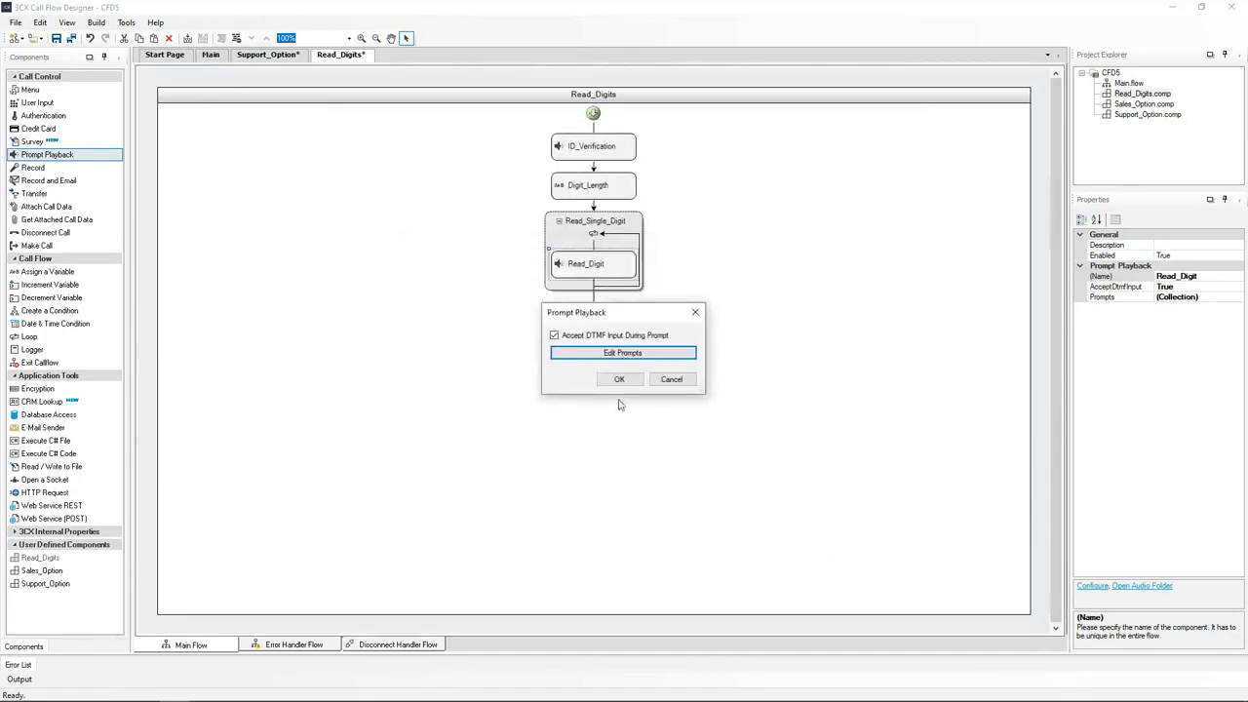
left_click(615, 384)
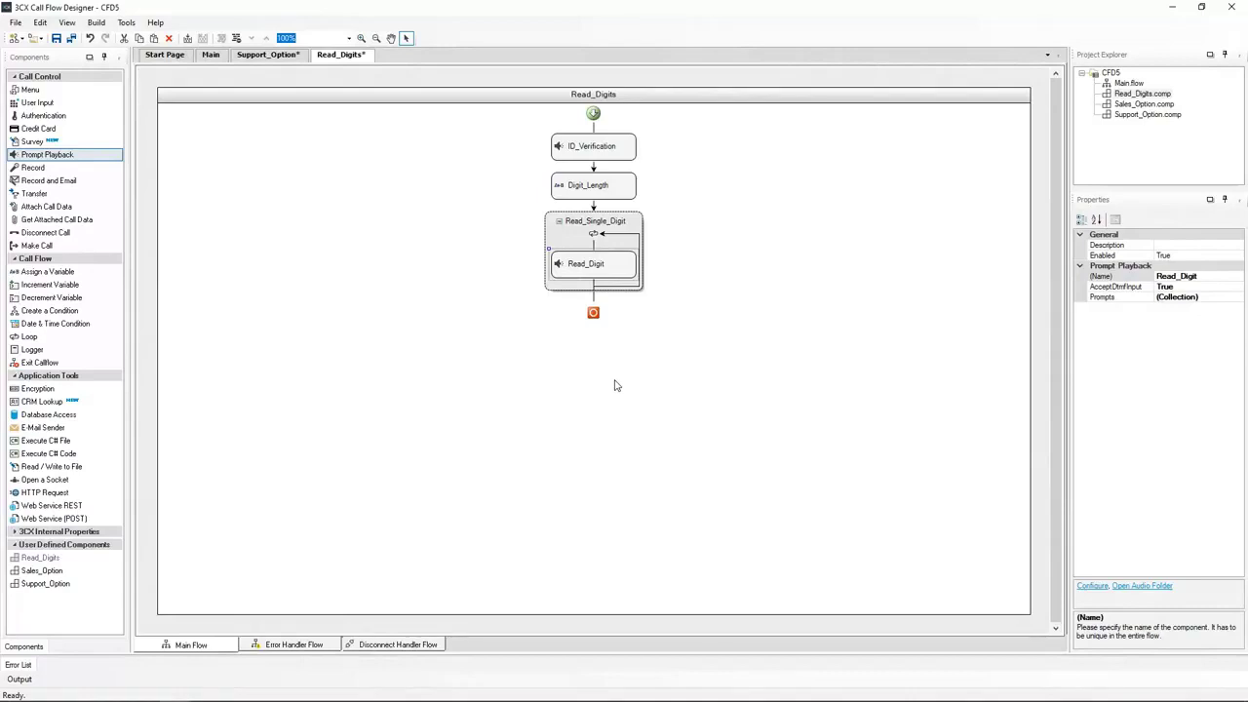
Step: Add an Increment Variable component below Read_Digit inside the Read_Single_Digit loop and name it IncrementIndex
left_click_drag(39, 285, 593, 290)
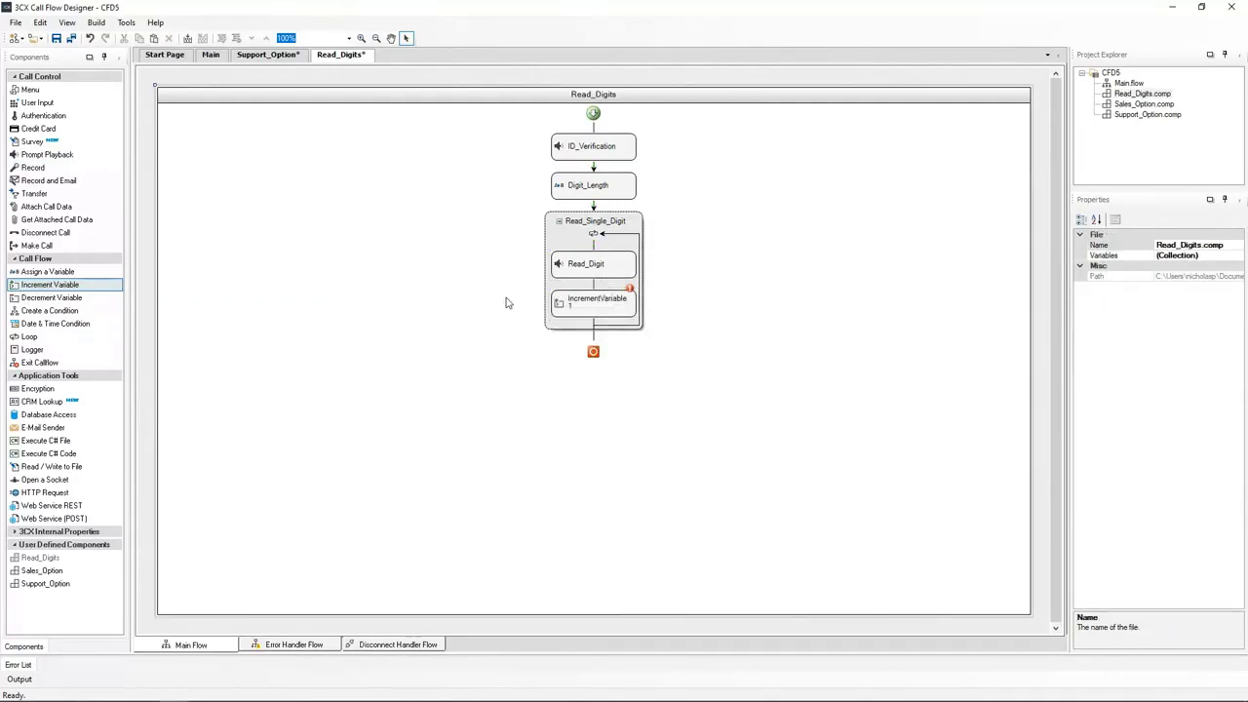
left_click(1189, 278)
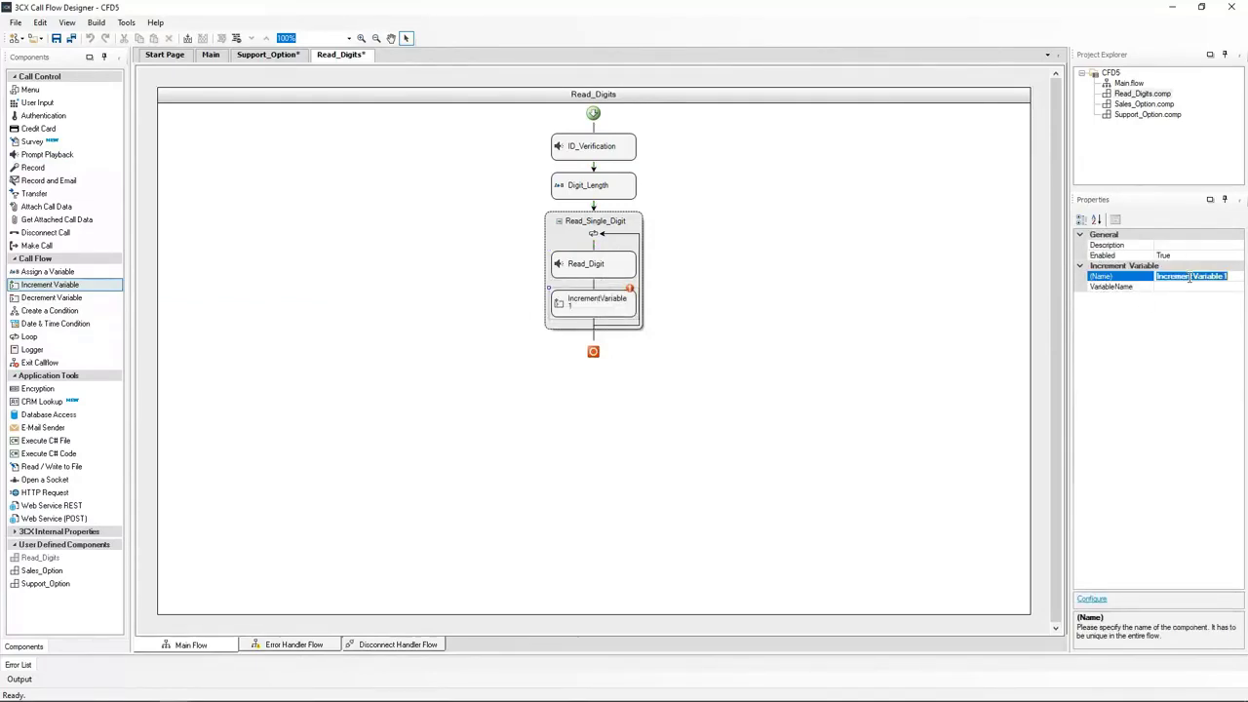
type("IncrementIndex")
left_click(954, 308)
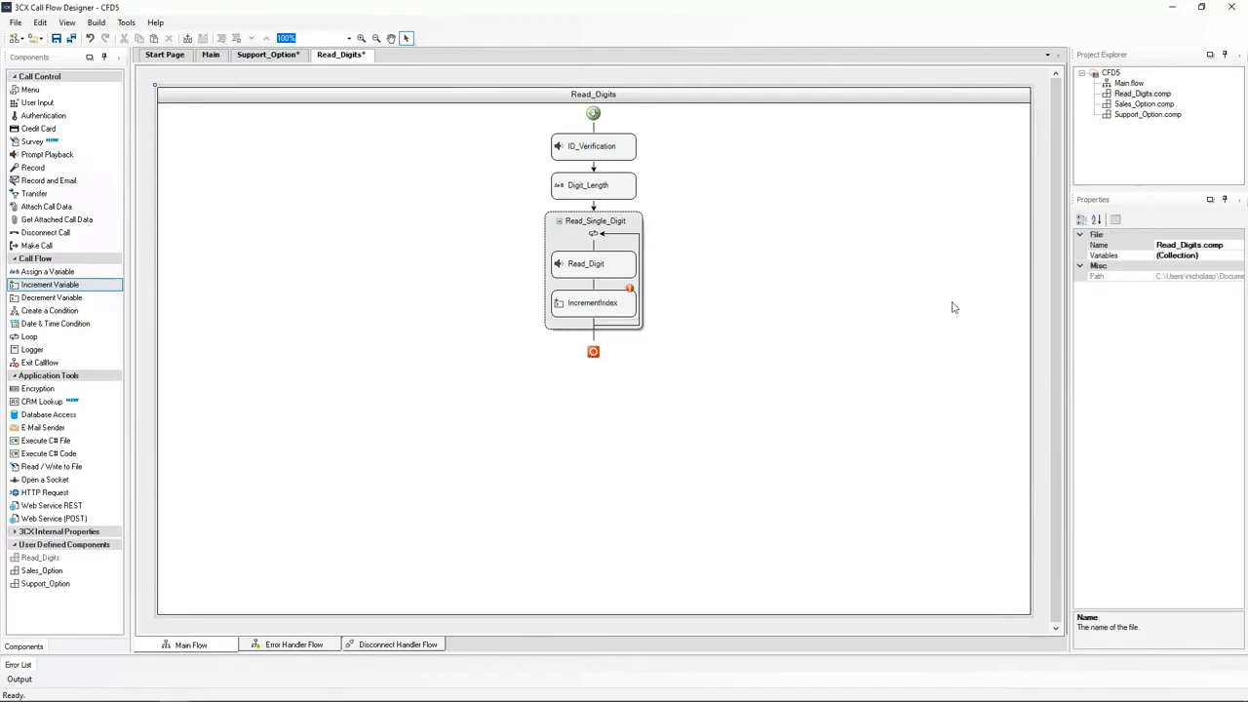
Step: Set the IncrementIndex component's variable to callflow$.Index
double_click(595, 308)
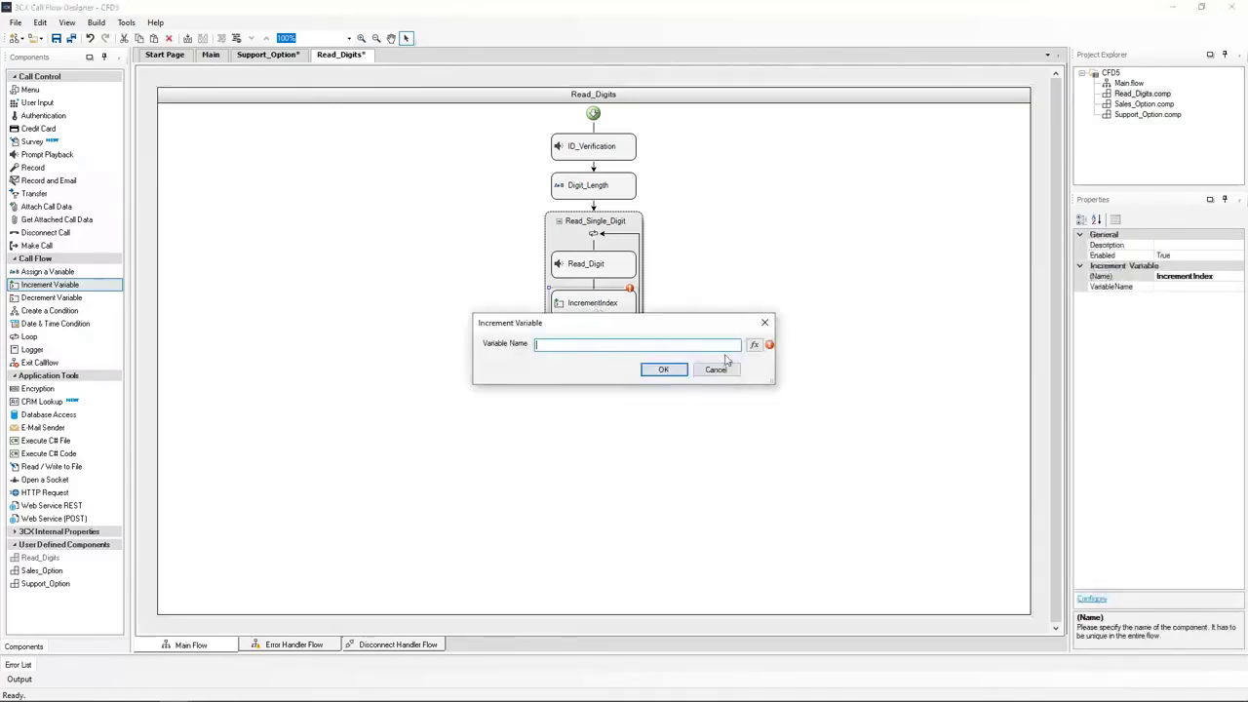
left_click(754, 346)
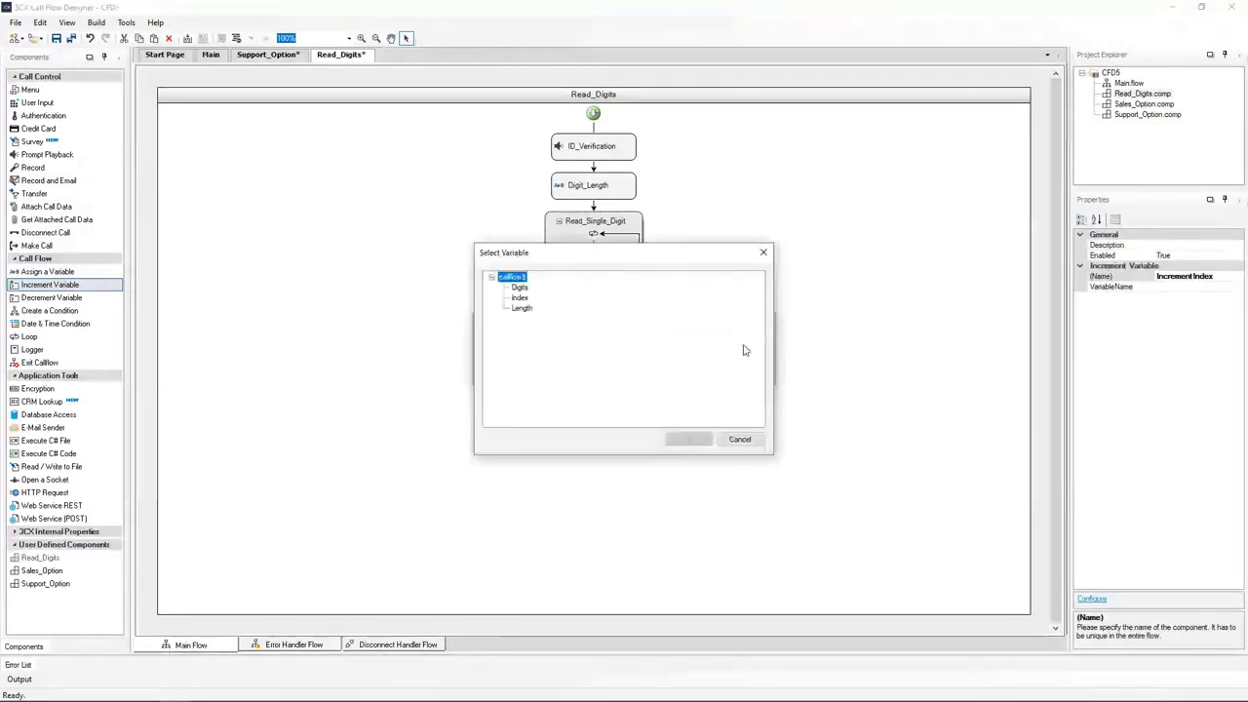
double_click(522, 298)
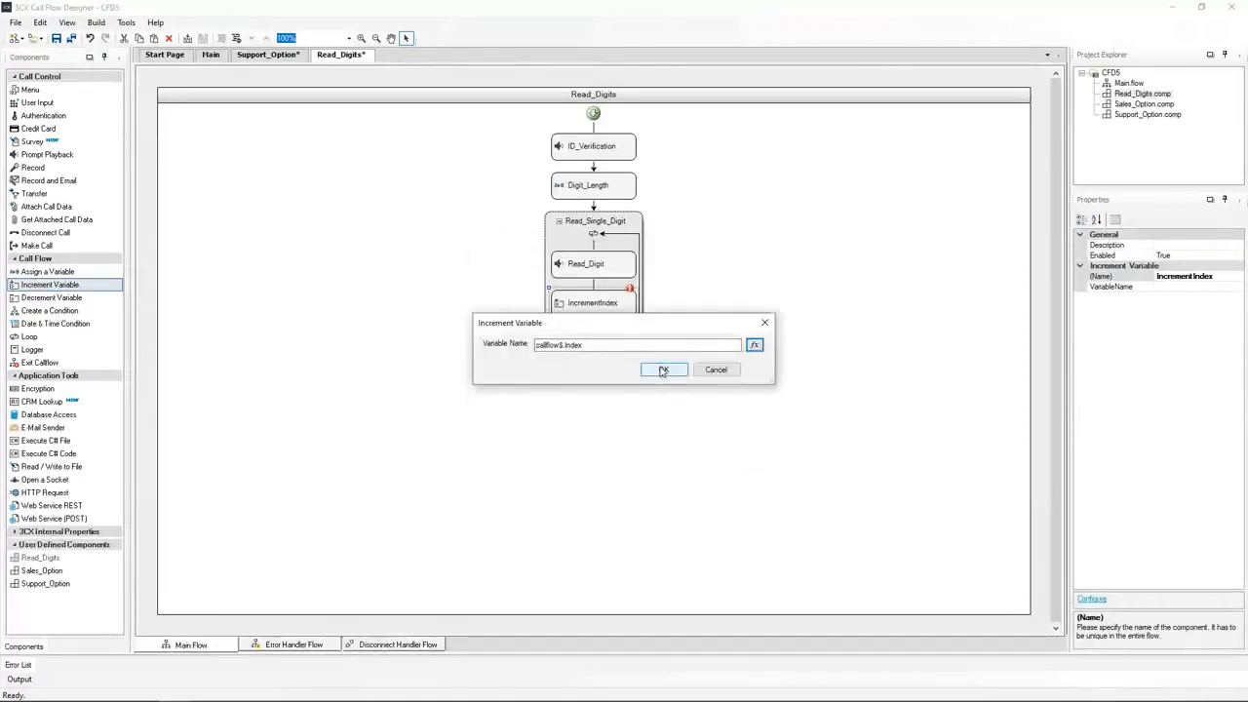
left_click(663, 370)
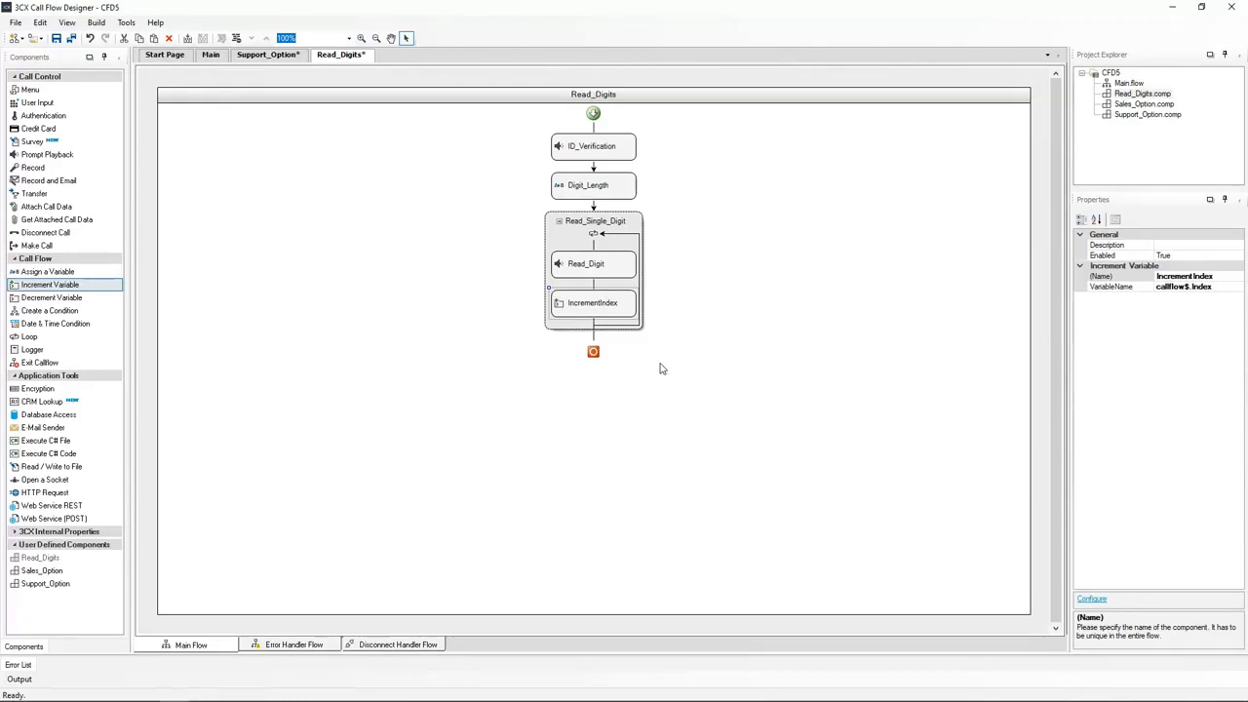
Step: In Support_Option, add Read_Digits above SupportID_Lookup in the Valid Input branch with Digits set to Authentication.ID, and save all files
left_click(266, 55)
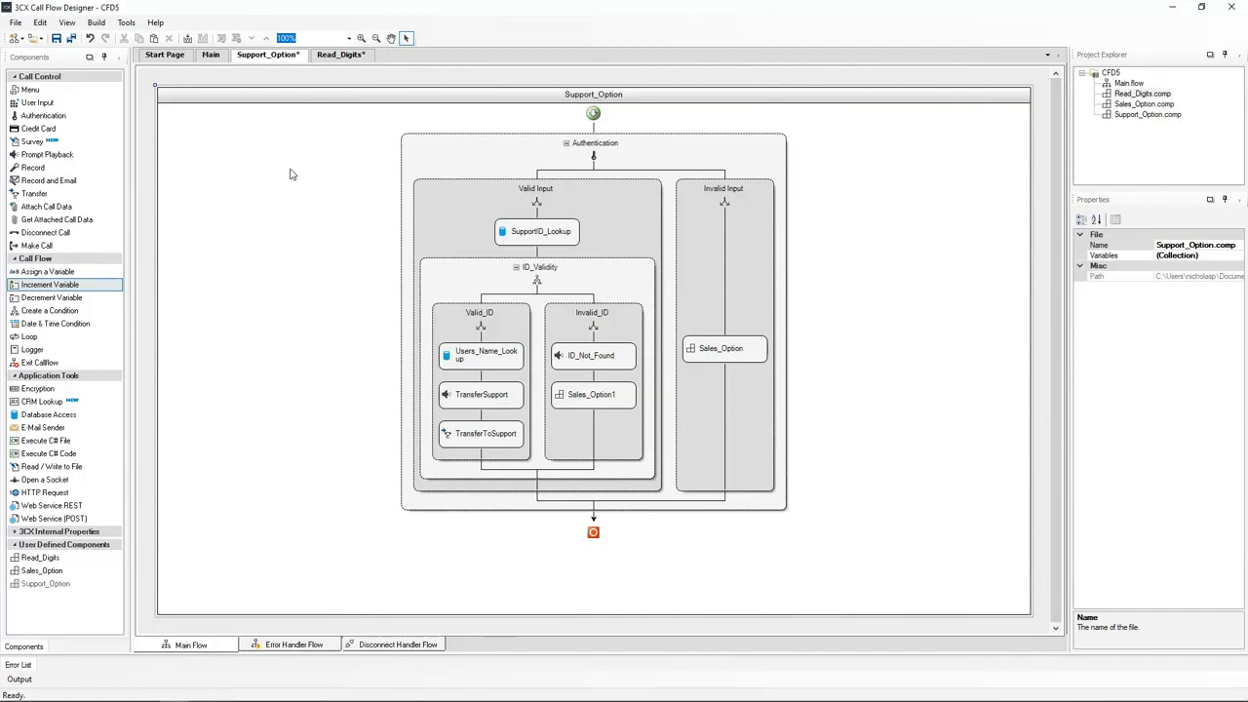
left_click_drag(41, 560, 539, 209)
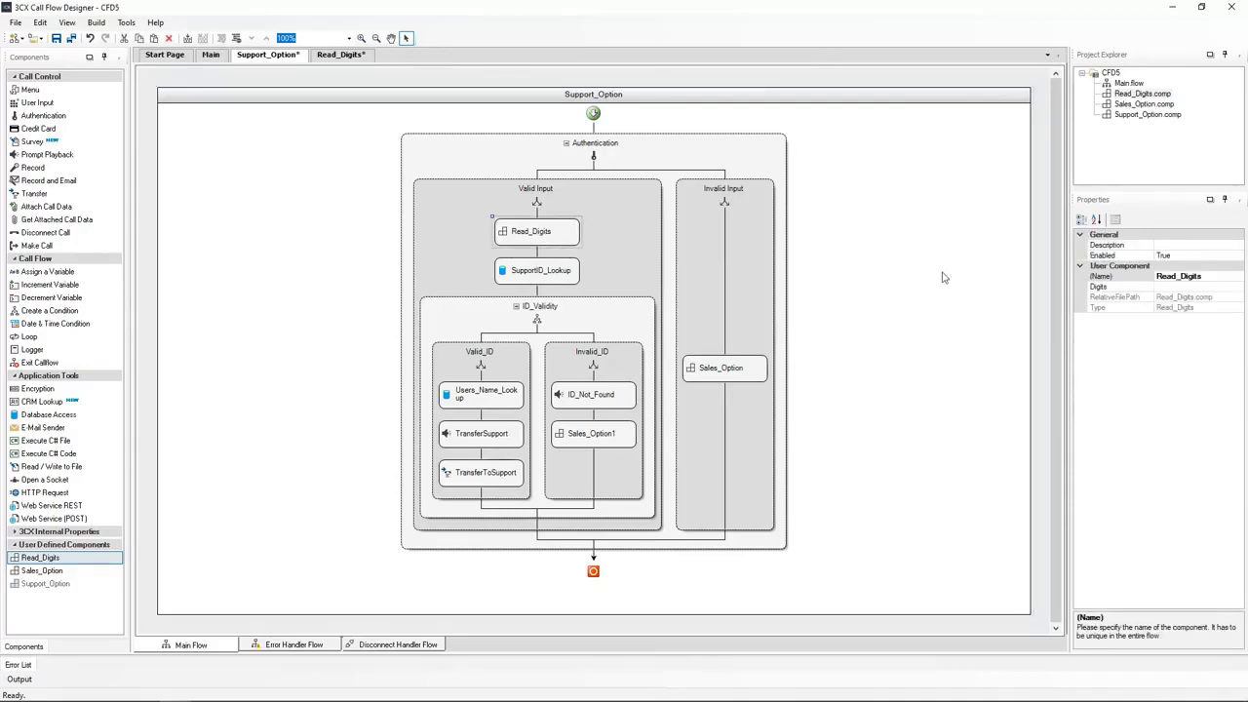
left_click(1160, 287)
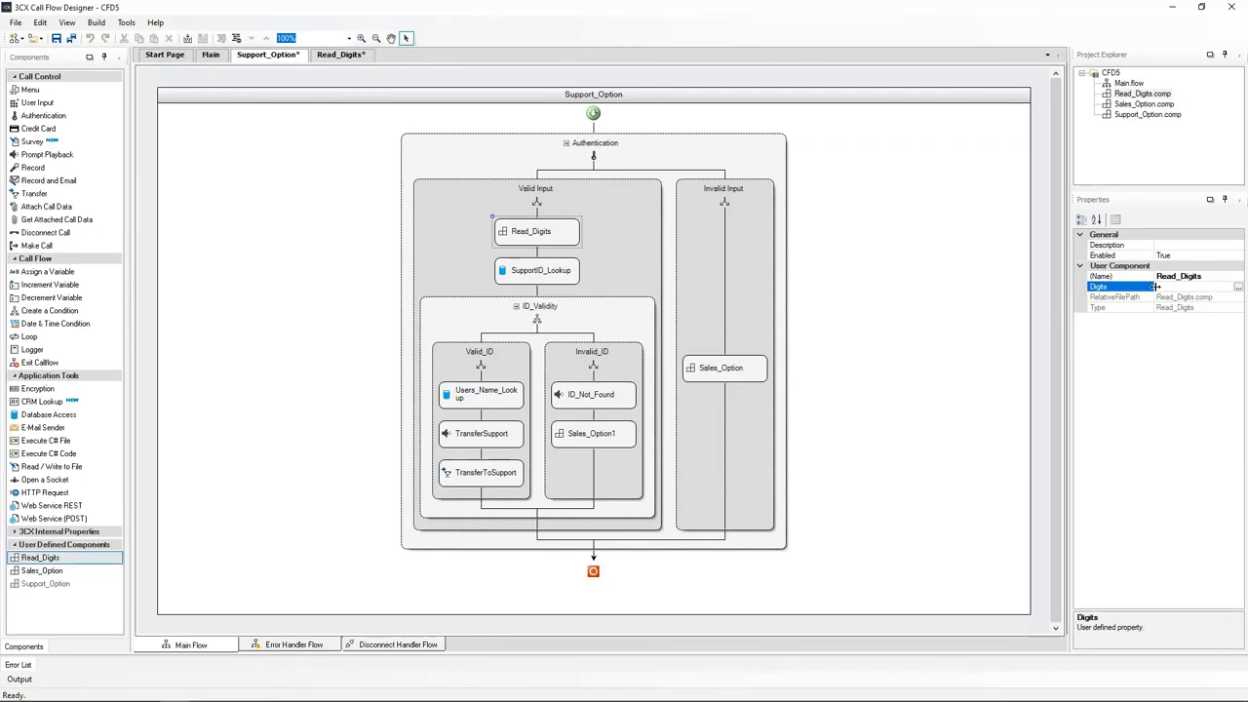
left_click(1237, 286)
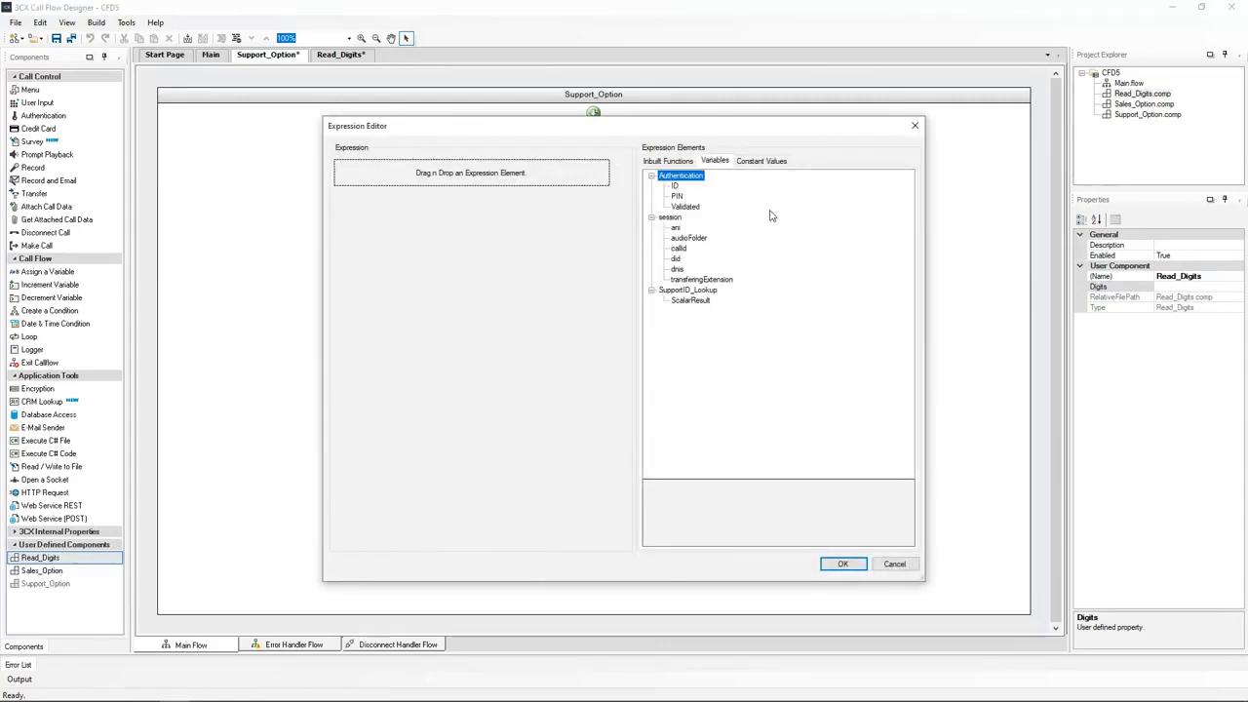
left_click_drag(679, 186, 542, 180)
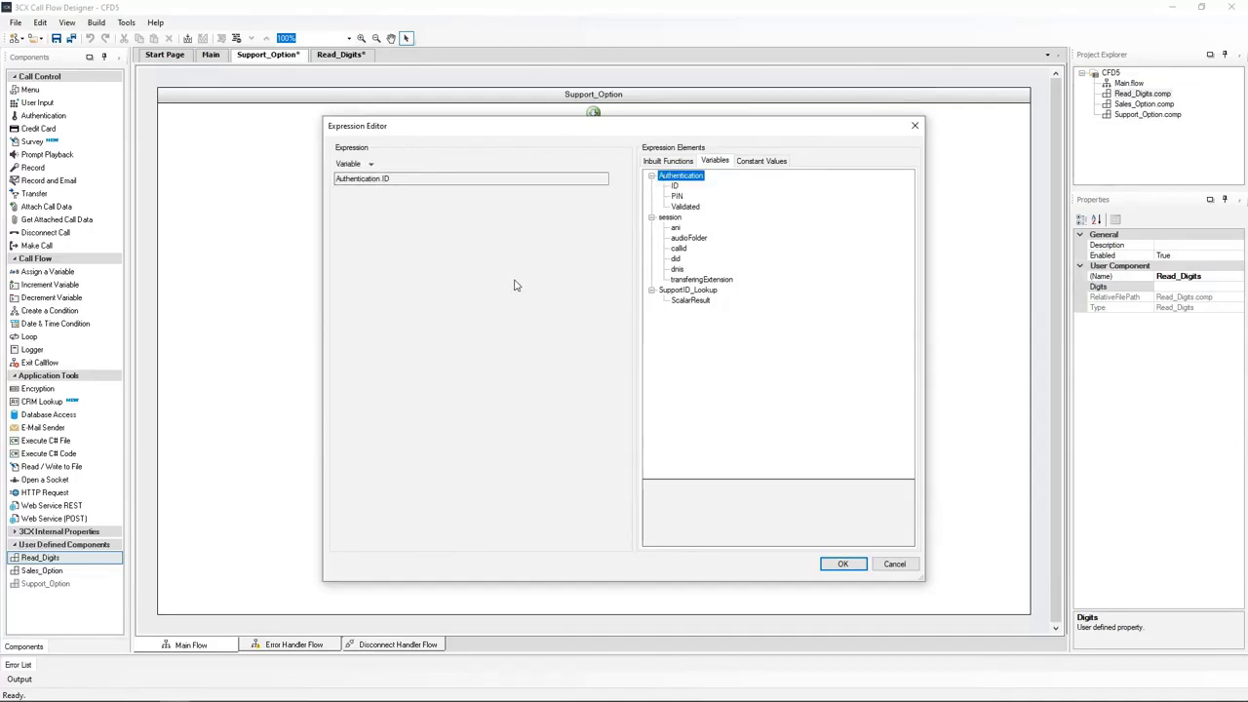
left_click(844, 566)
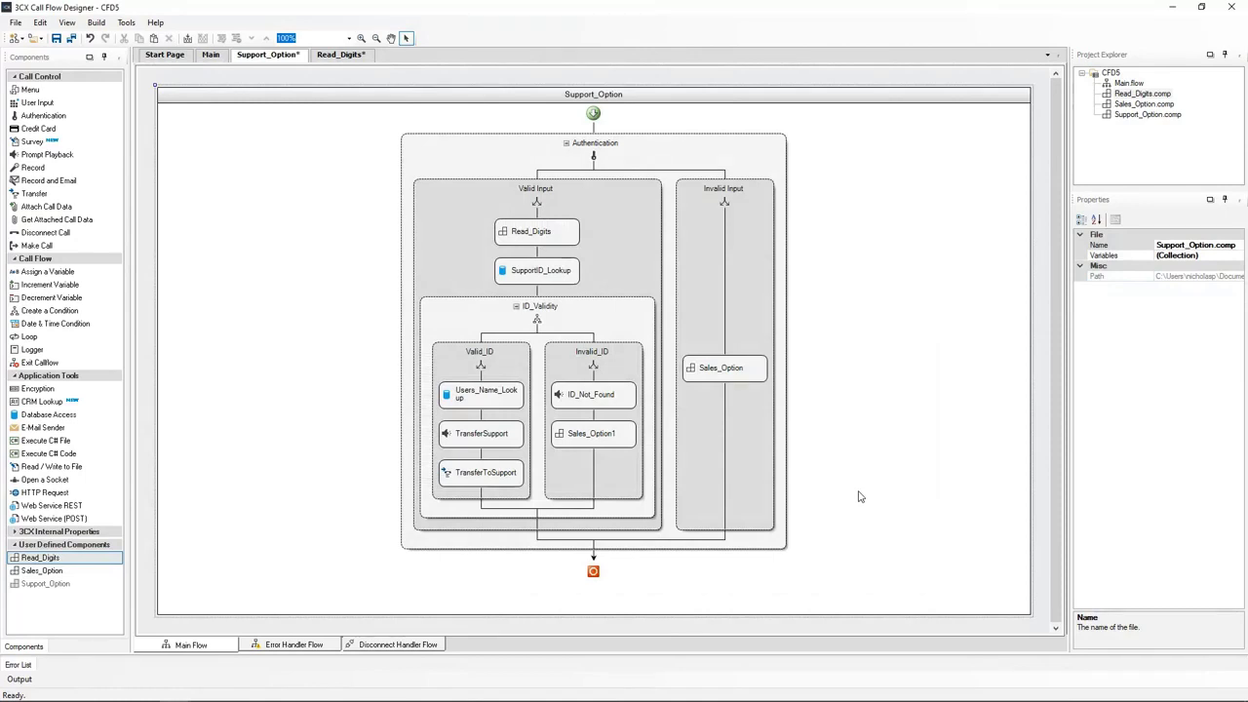
key("ctrl+shift+s")
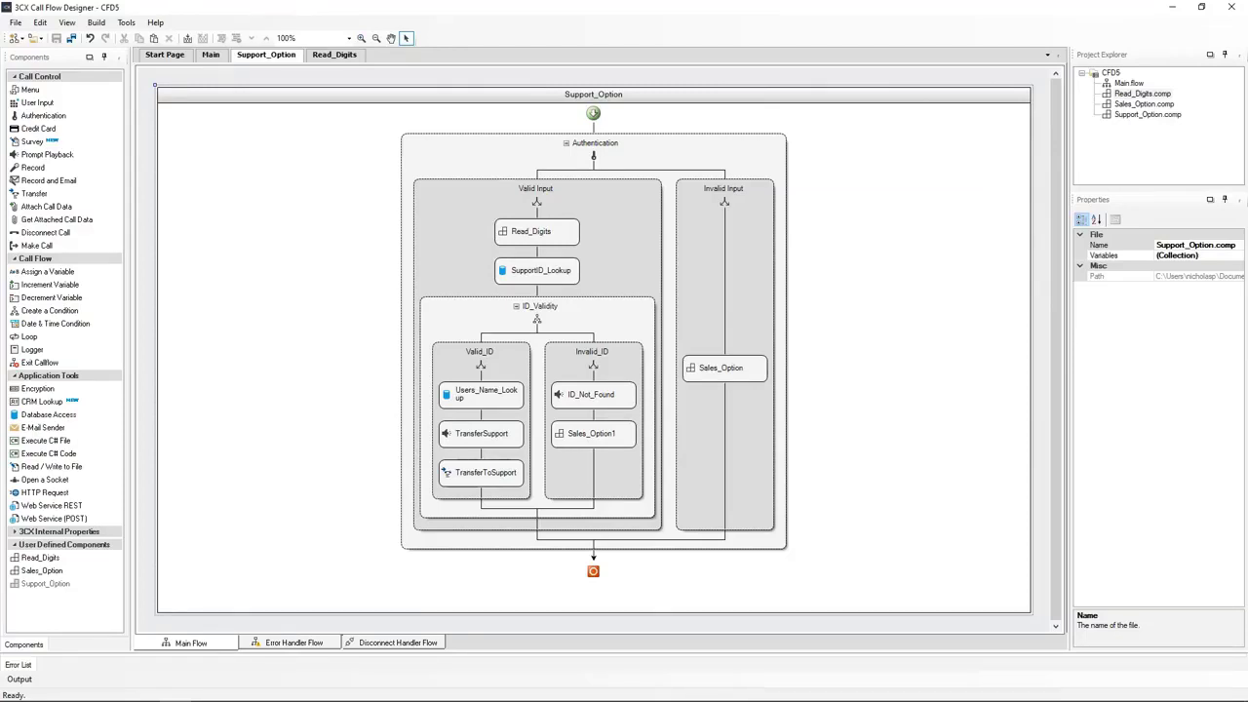
Step: Move Sales_Option1 from the Invalid_ID branch to the end of the flow, below the Authentication block
left_click(591, 438)
left_click_drag(591, 438, 592, 553)
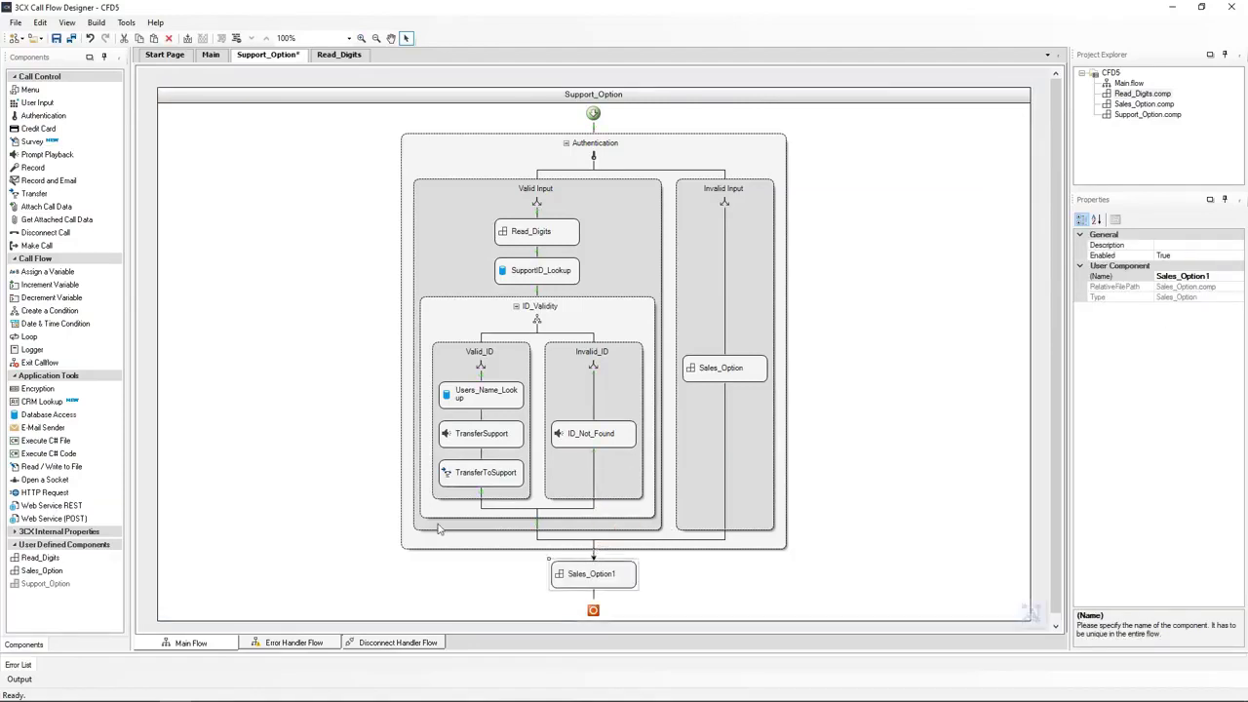
left_click(351, 465)
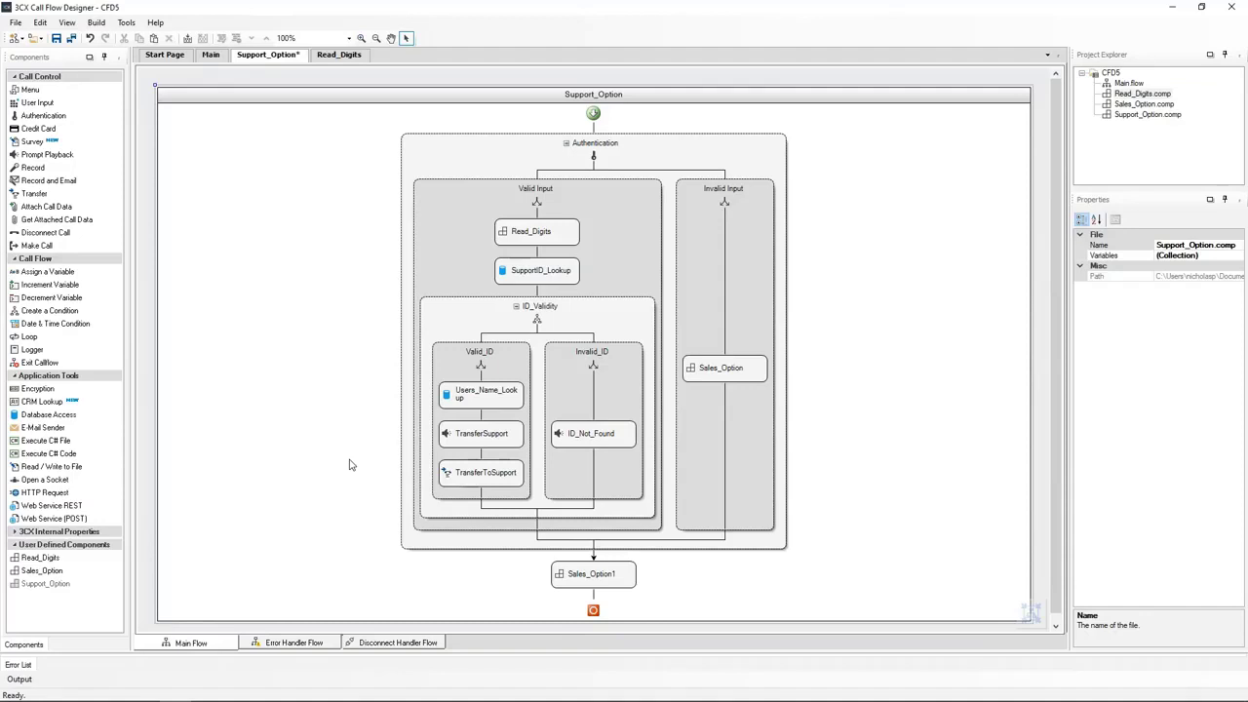
Step: Review the Authentication component's retry, digit and timeout settings
left_click(48, 415)
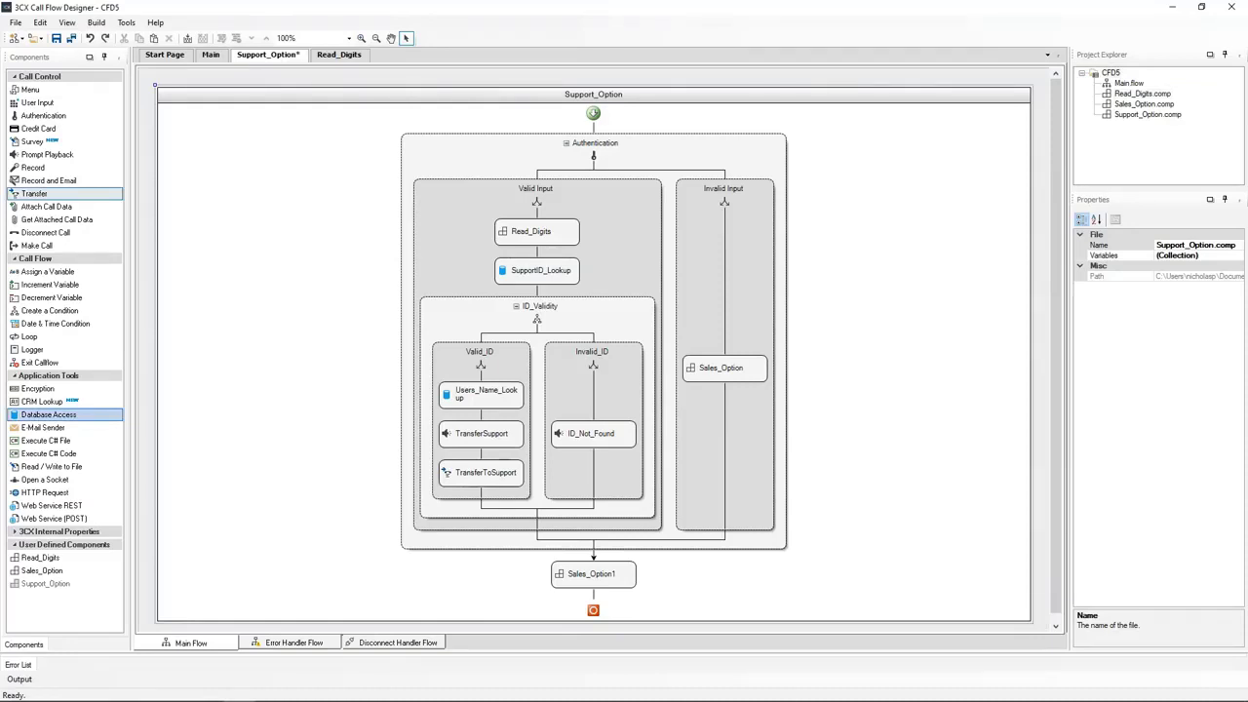
left_click(630, 154)
double_click(630, 154)
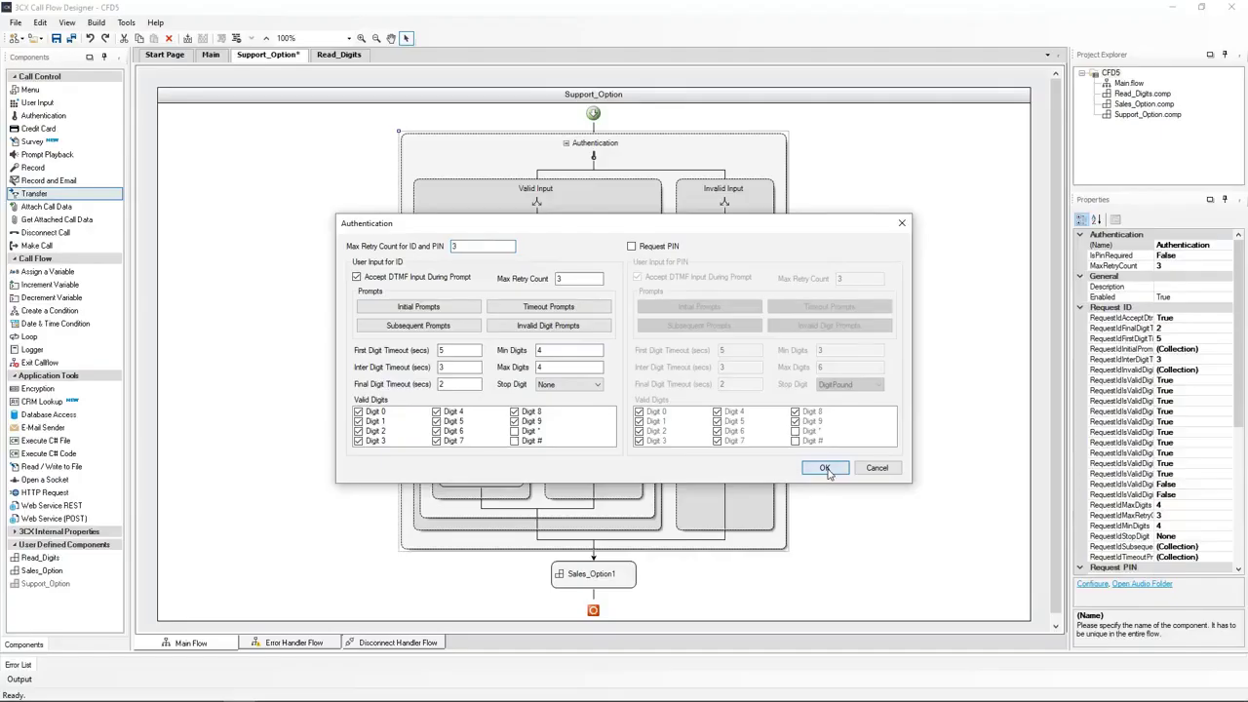
left_click(825, 467)
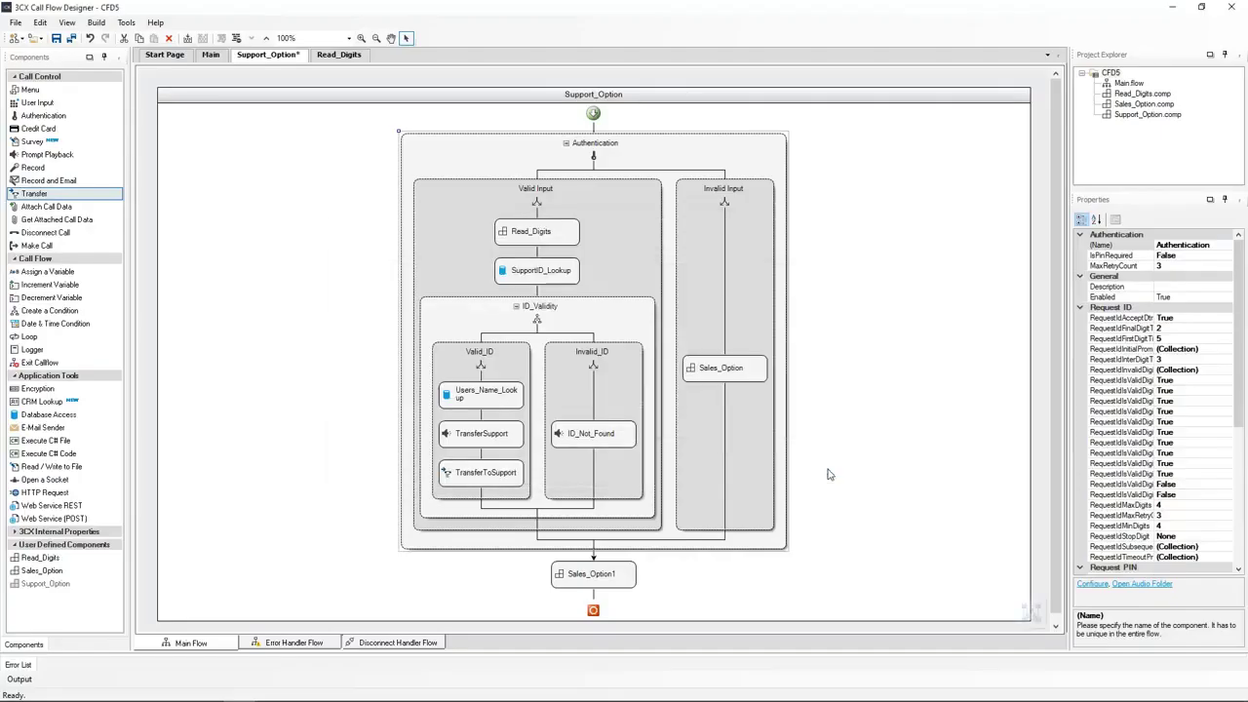
Step: Delete the TransferToSupport component from the Valid_ID branch
left_click(351, 210)
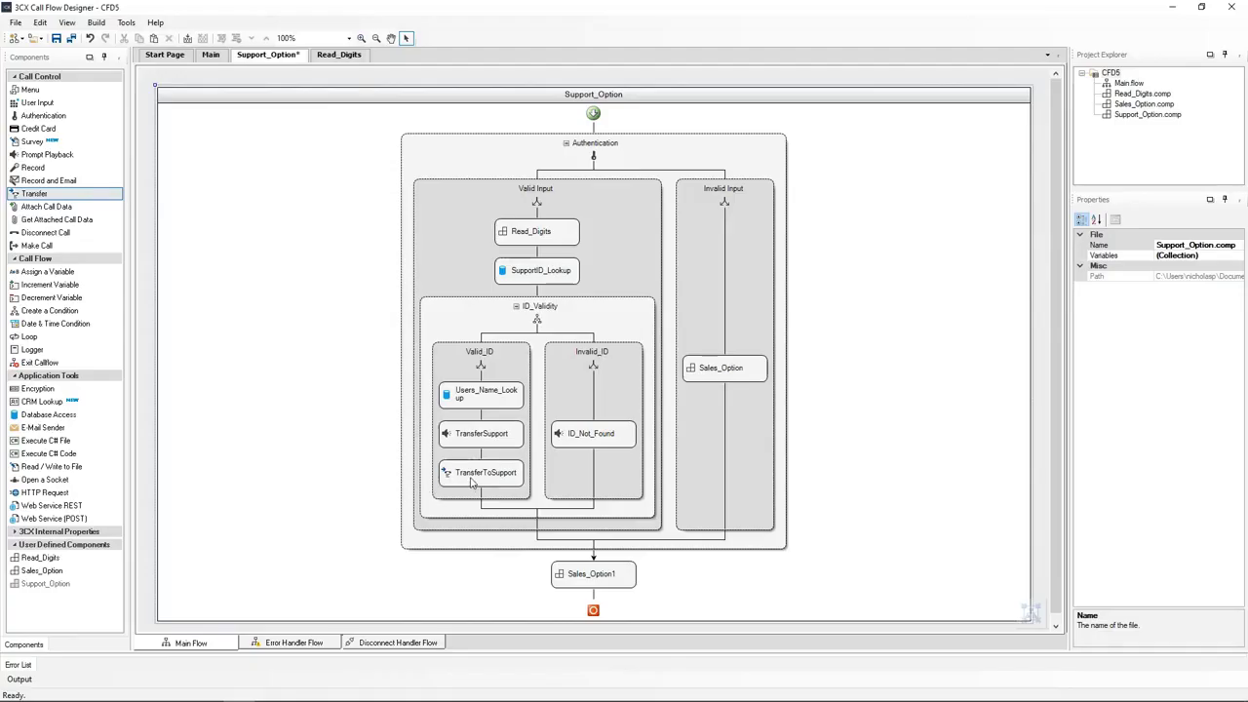
left_click(472, 481)
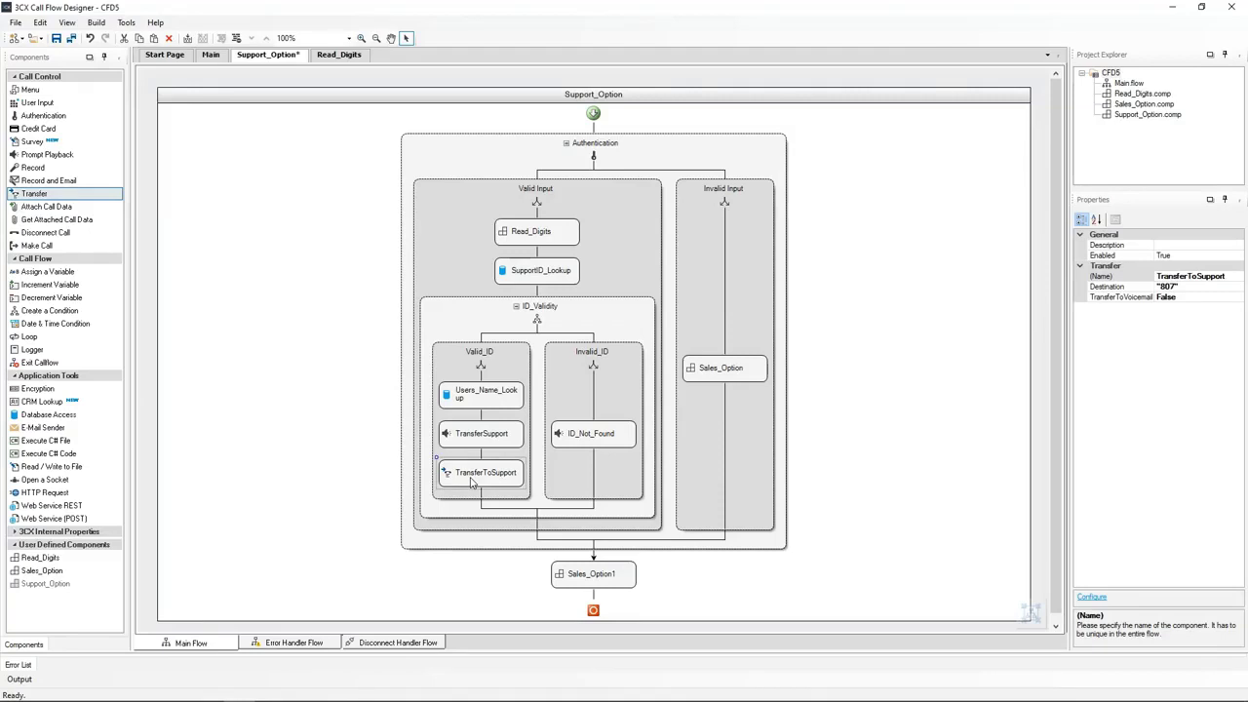
key("Delete")
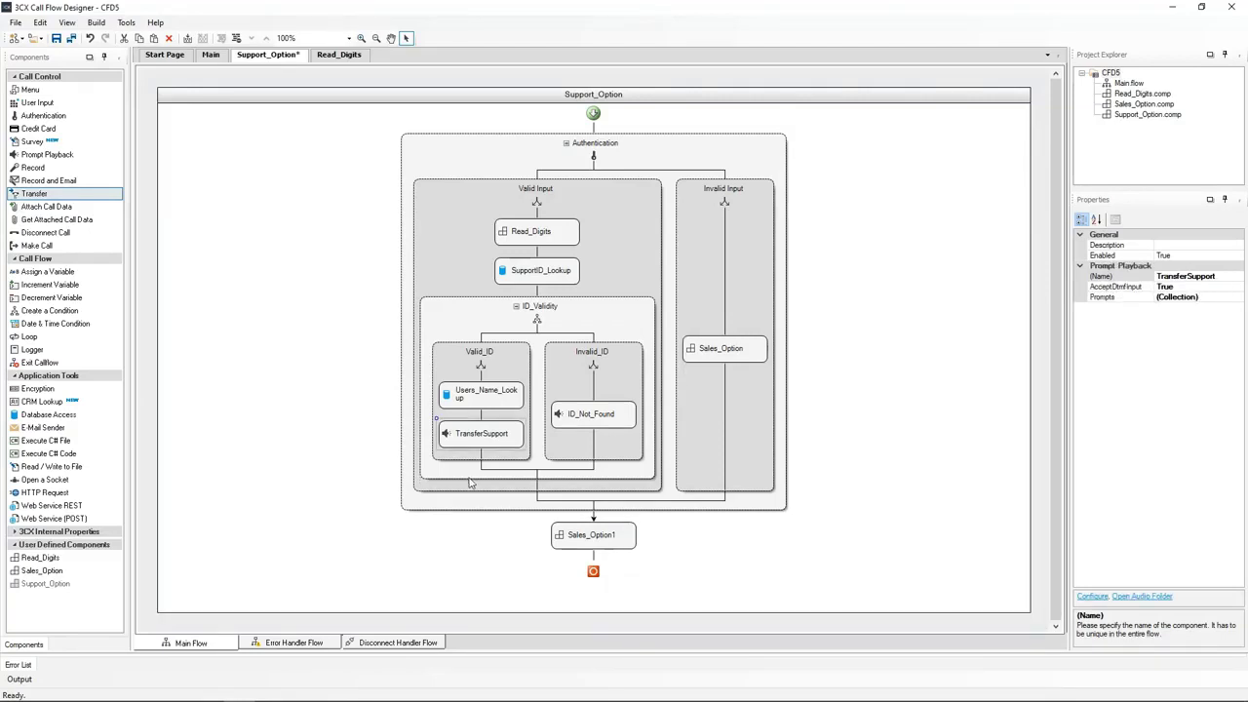
Step: Undo the deletion of the TransferToSupport component in the Valid_ID branch
left_click(326, 481)
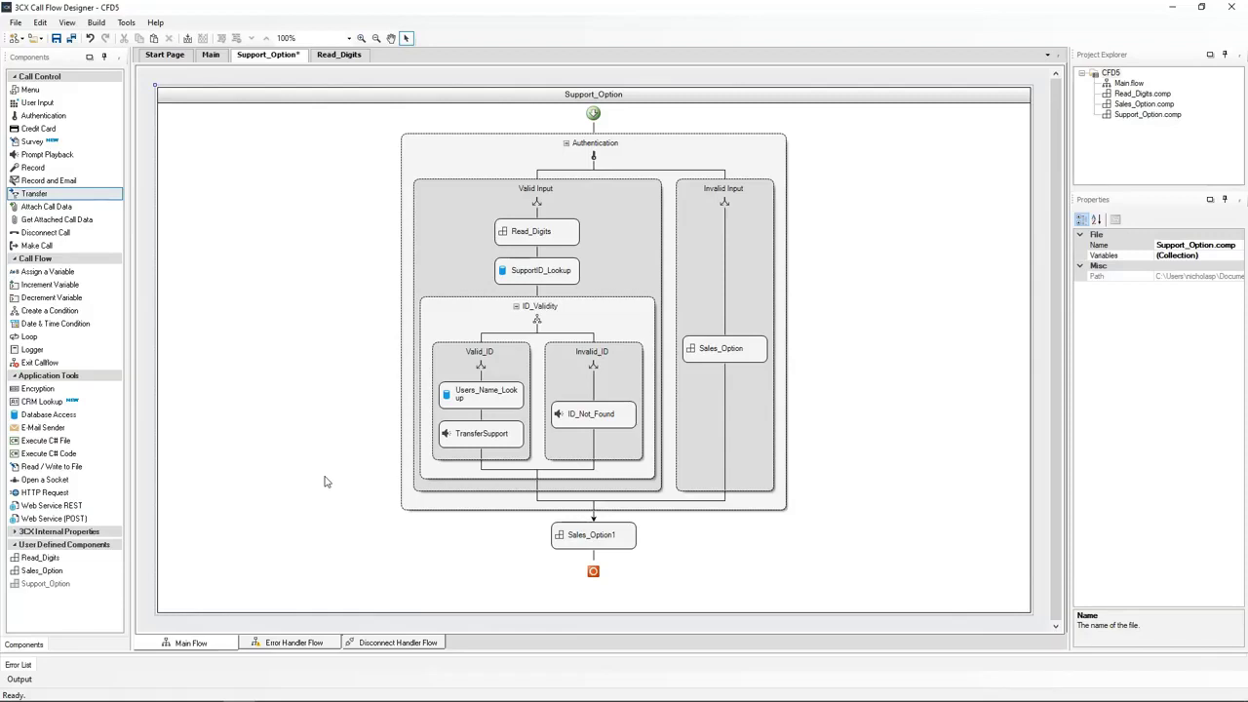
key("ctrl+z")
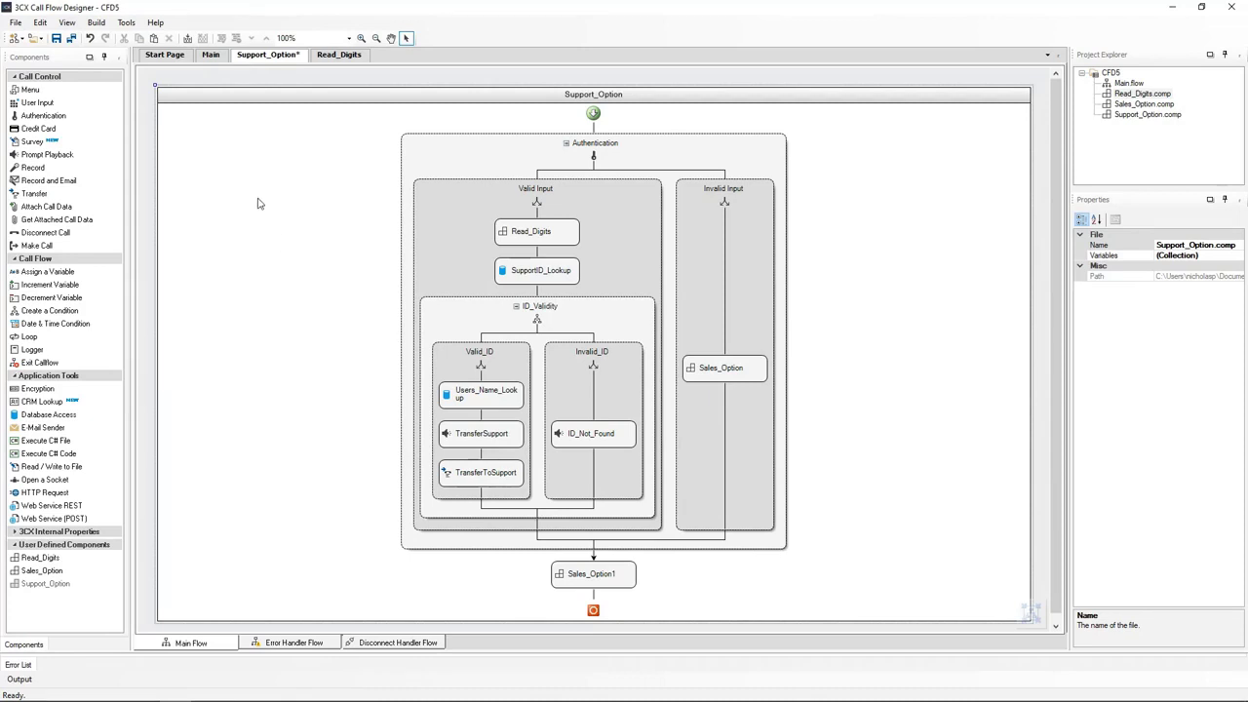
Step: Build the CFD5 project, switch to the 3CX Management Console, and upload the built app to Call Flow Apps
left_click(188, 38)
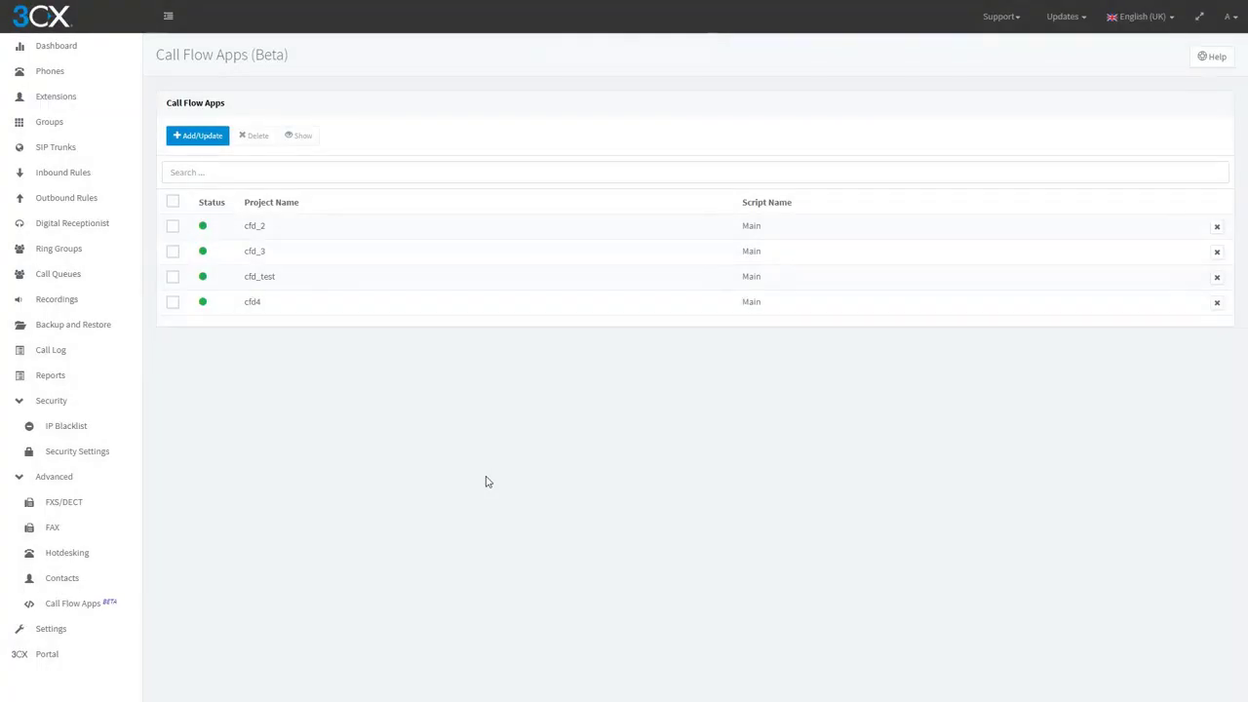
left_click(196, 137)
double_click(151, 94)
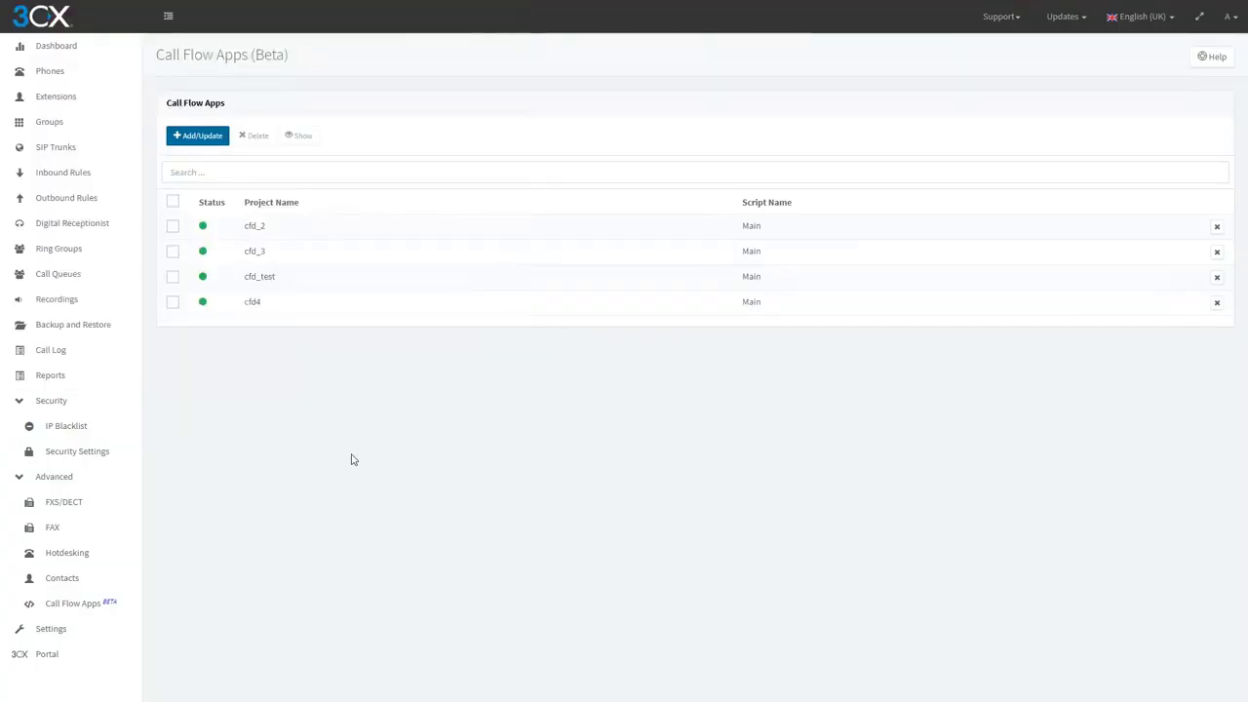
Step: Route the NY Number inbound rule to cfd5.Main both during and outside office hours, and save the rule
left_click(80, 176)
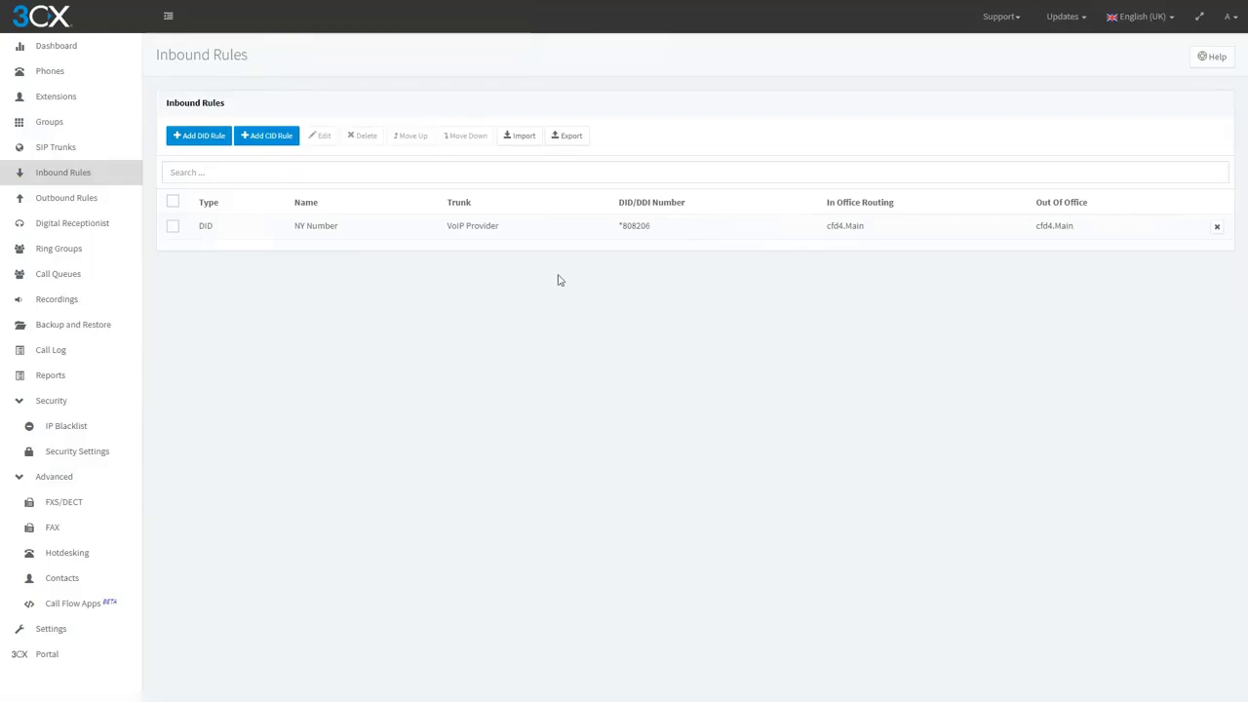
double_click(533, 232)
left_click(227, 352)
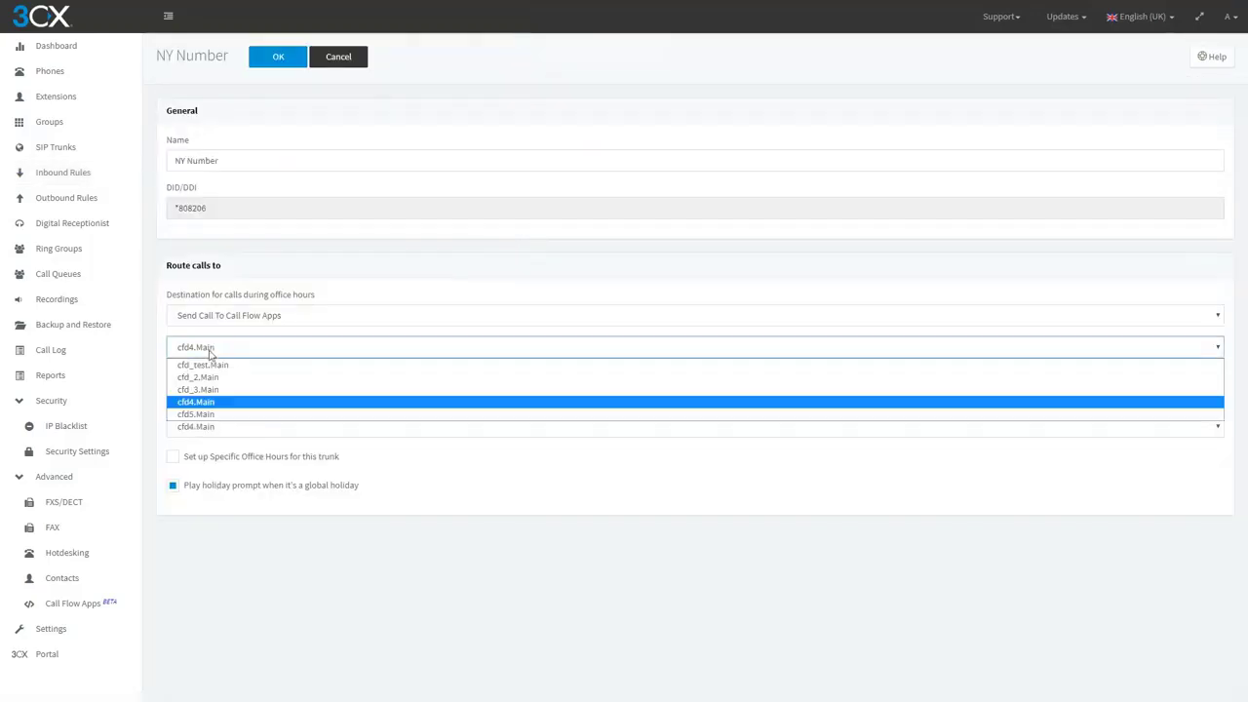
left_click(195, 412)
left_click(195, 429)
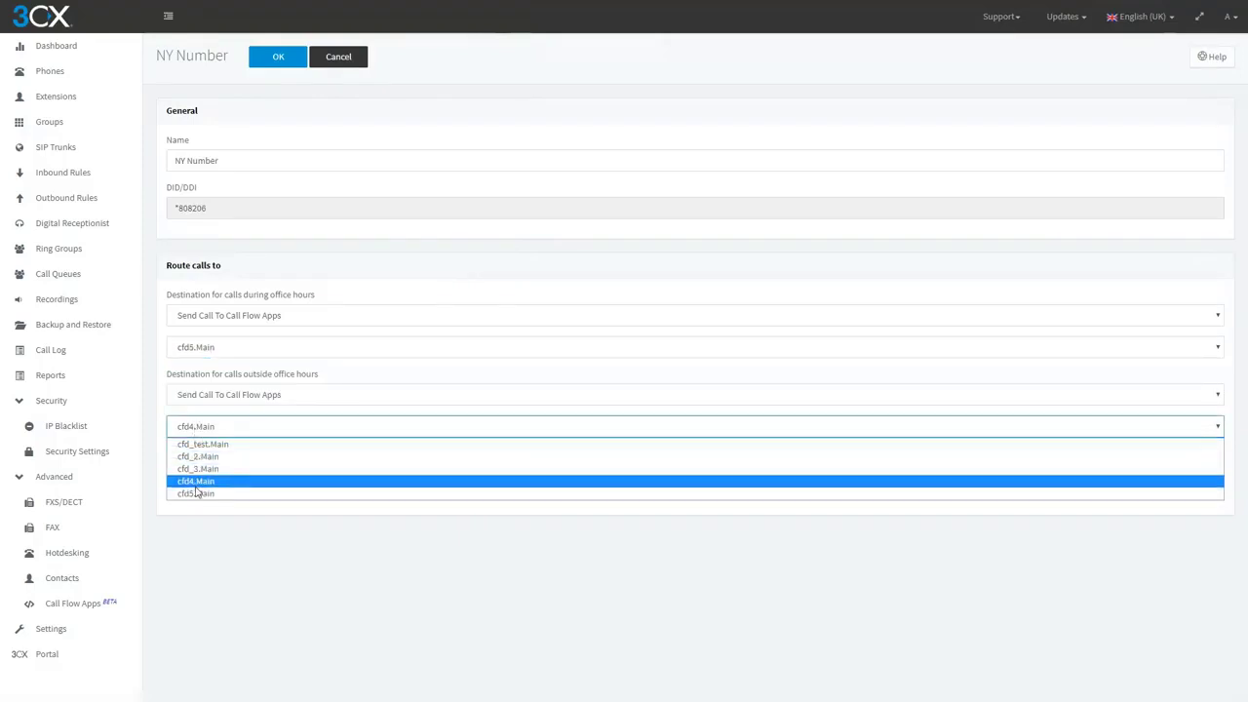
left_click(201, 495)
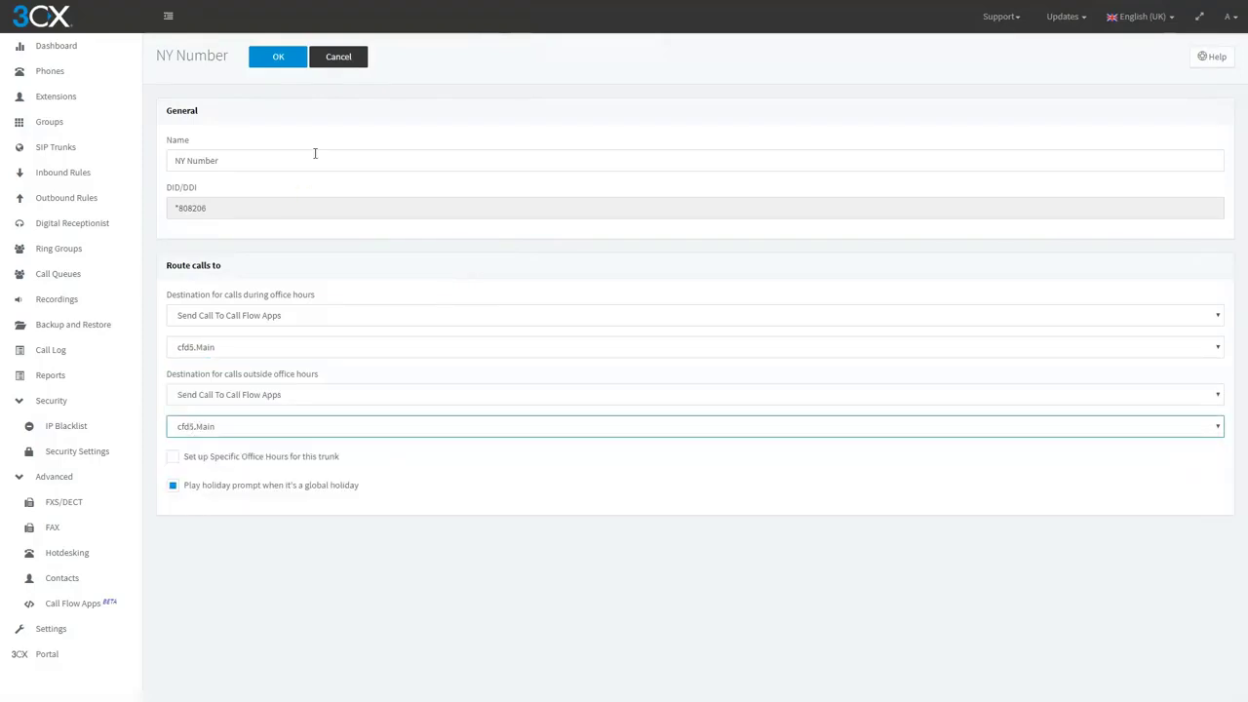
left_click(277, 59)
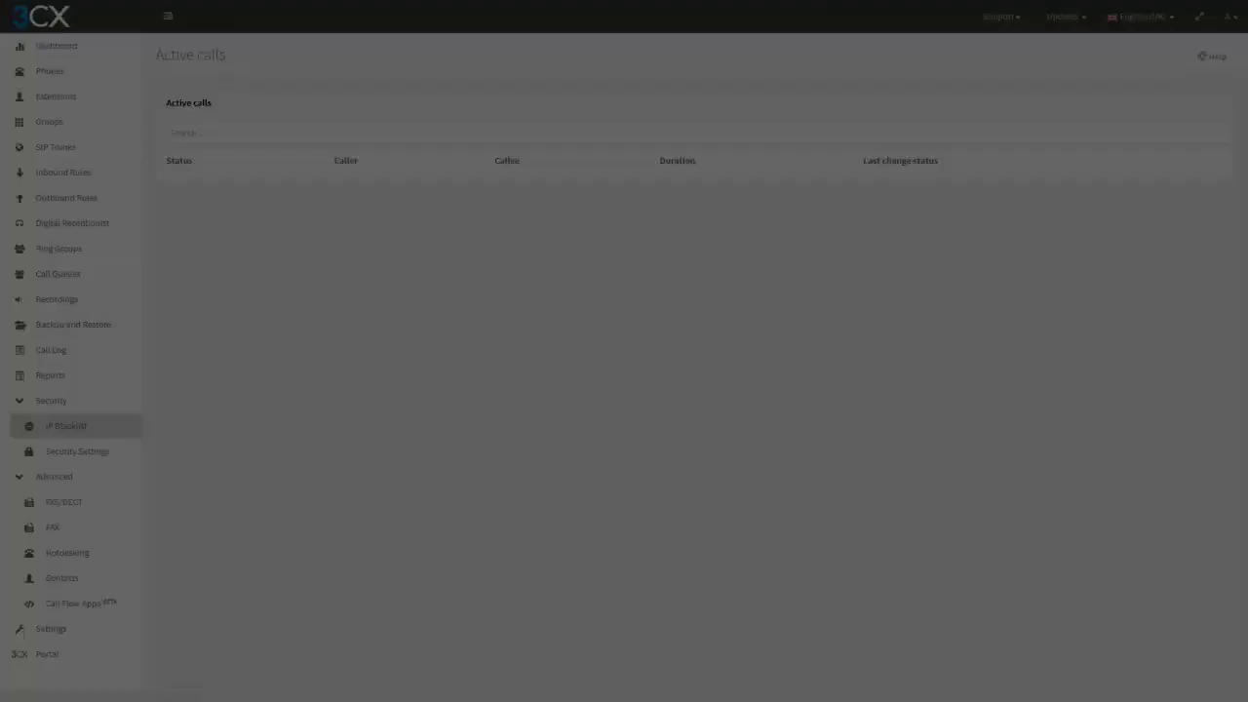